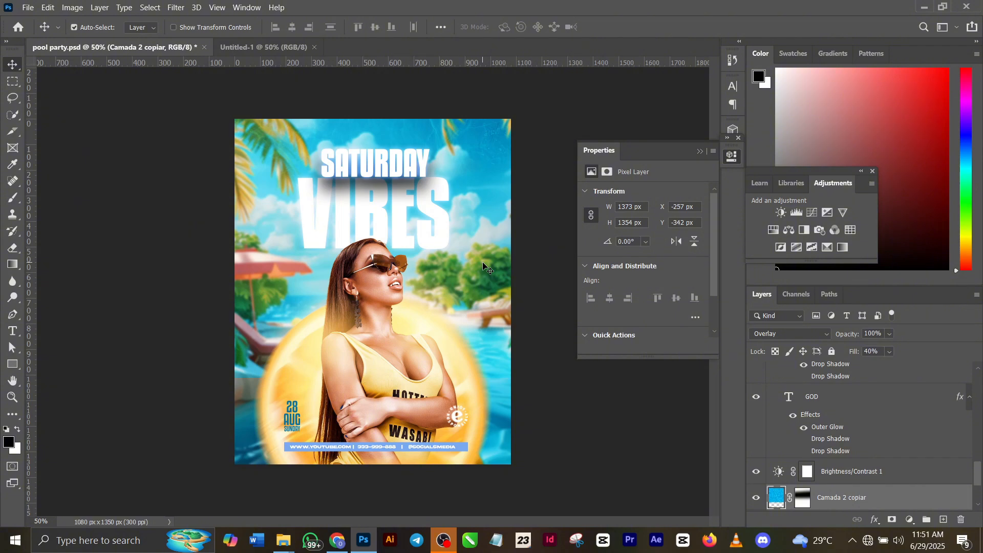
# Copy the download (28) beach background layer from pool party.psd into the Untitled-1 document
pyautogui.scroll(-3, 888, 420)
pyautogui.click(864, 436)
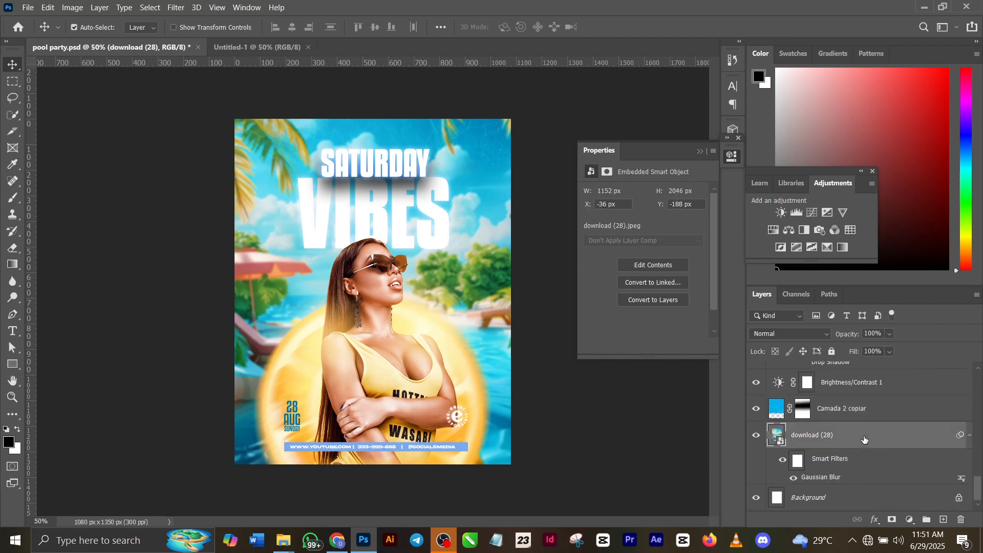
pyautogui.press('ctrl')
pyautogui.moveTo(357, 4); pyautogui.dragTo(272, 48)
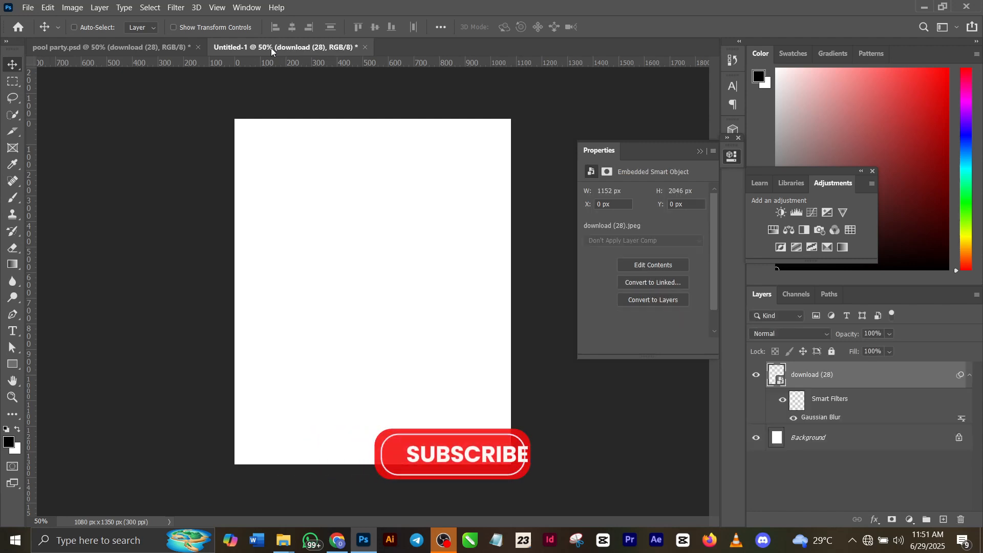
# Copy the Camada 2 copiar overlay layer from pool party.psd into Untitled-1 and shift it to about X -50 px, Y -4 px
pyautogui.click(119, 48)
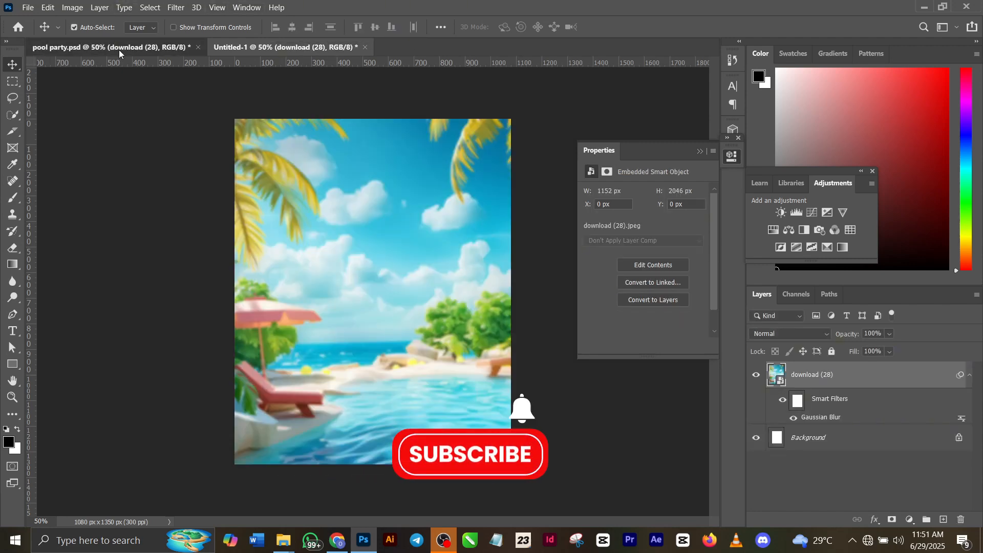
pyautogui.click(487, 192)
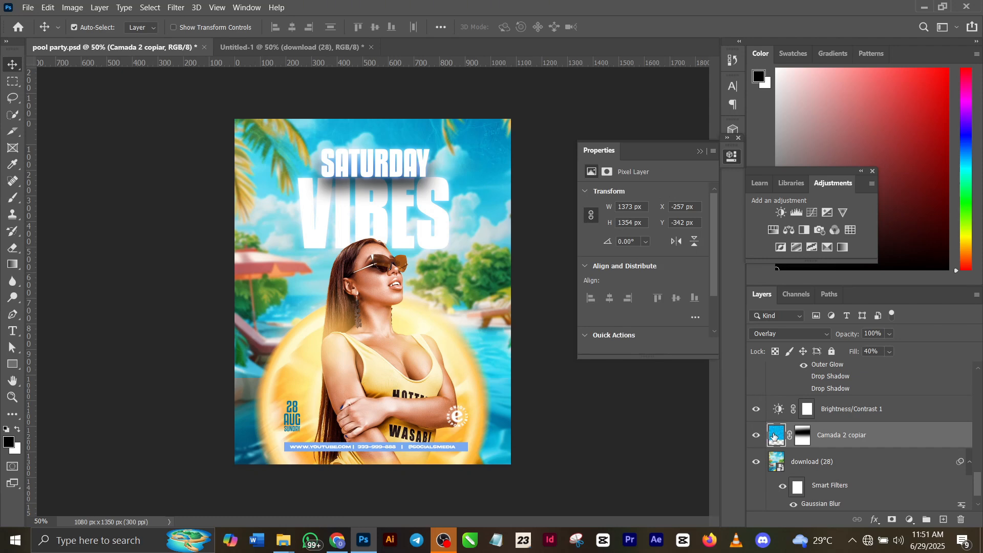
pyautogui.hotkey('ctrl', 'c')
pyautogui.click(756, 436)
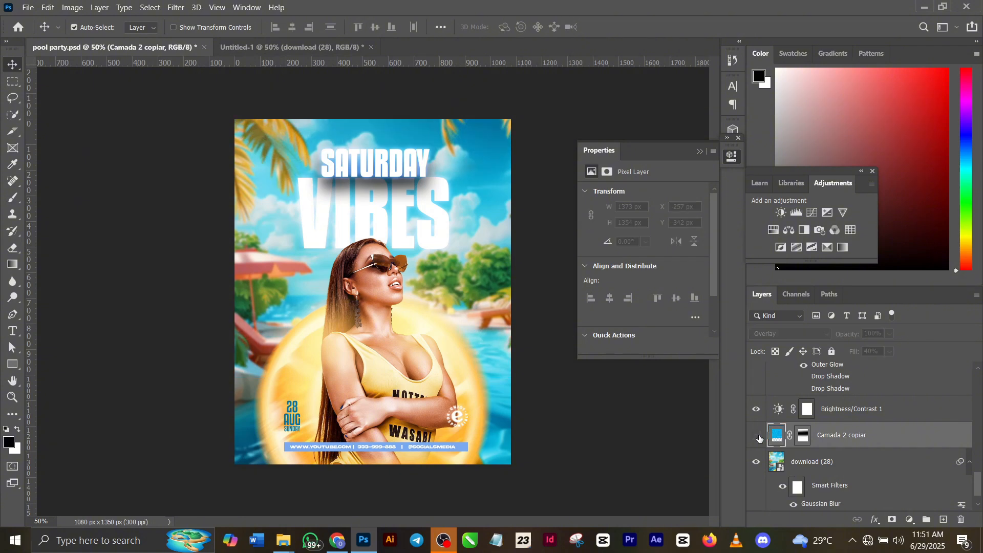
pyautogui.click(757, 436)
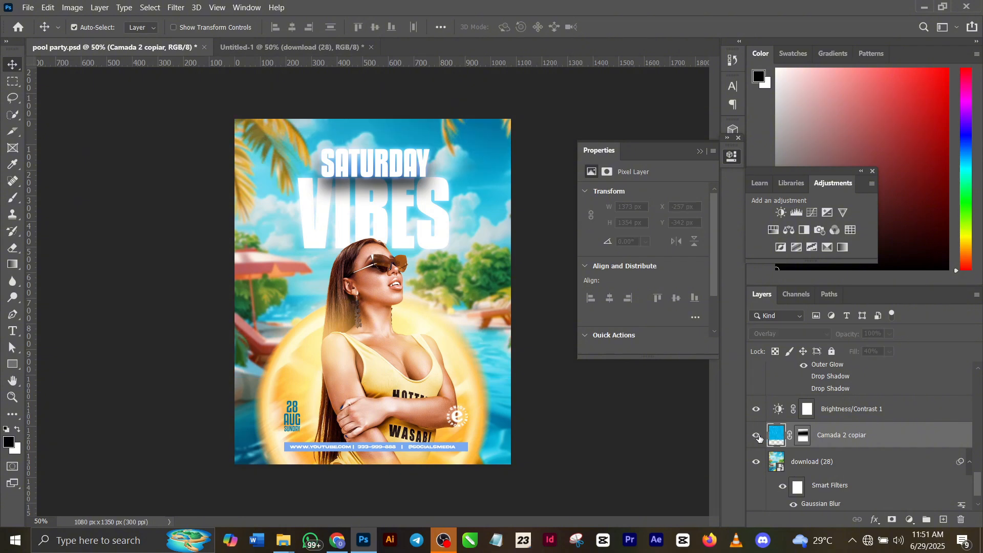
pyautogui.click(280, 46)
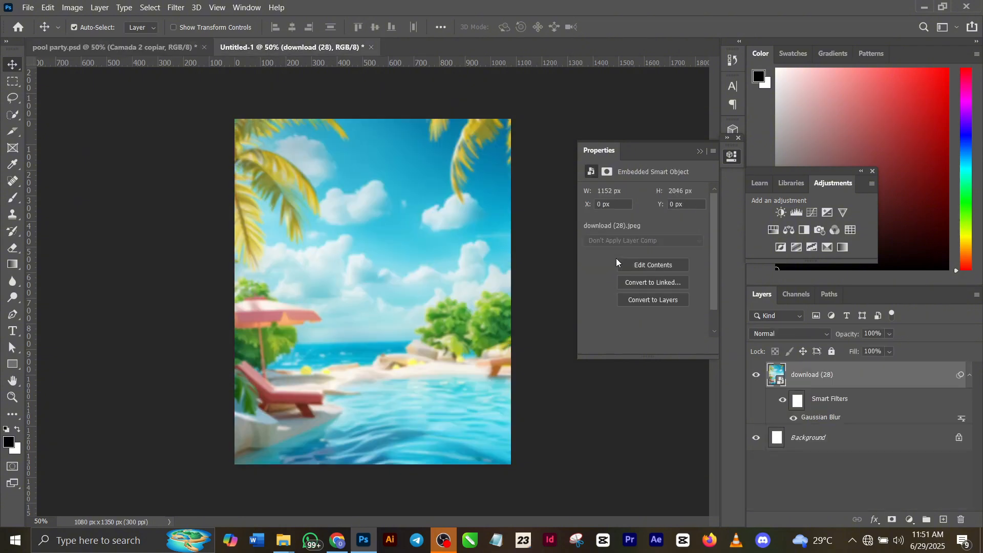
pyautogui.click(113, 51)
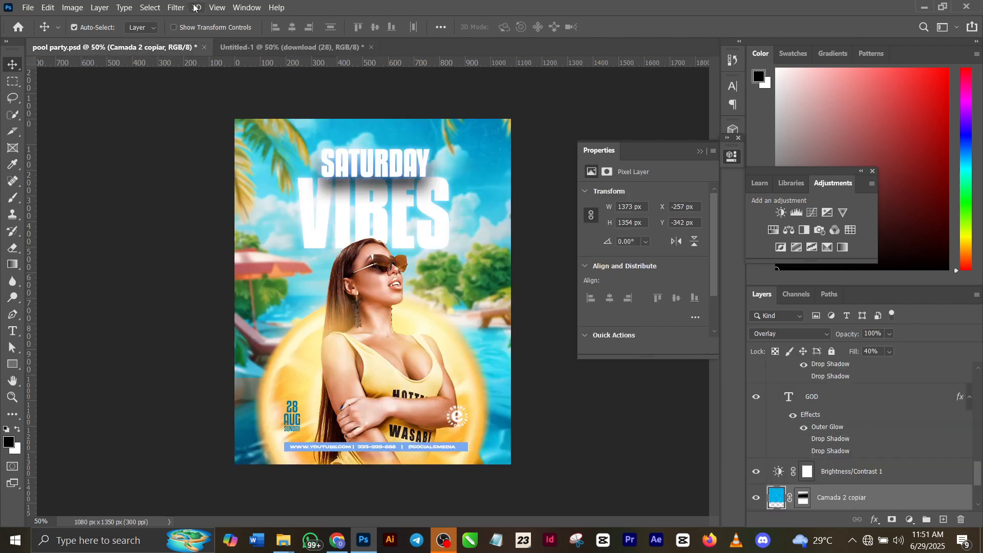
pyautogui.click(296, 45)
pyautogui.hotkey('ctrl', 'v')
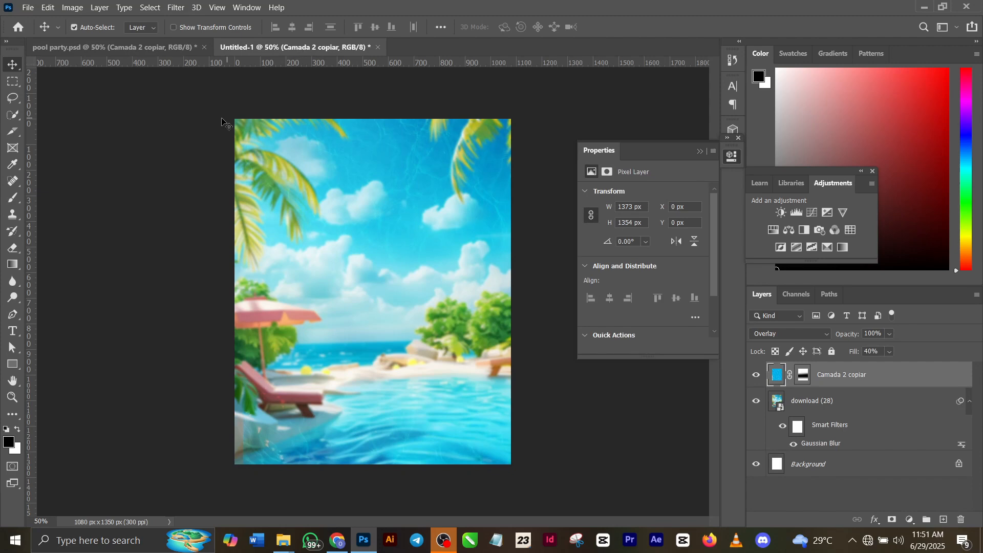
pyautogui.moveTo(426, 177); pyautogui.dragTo(412, 173)
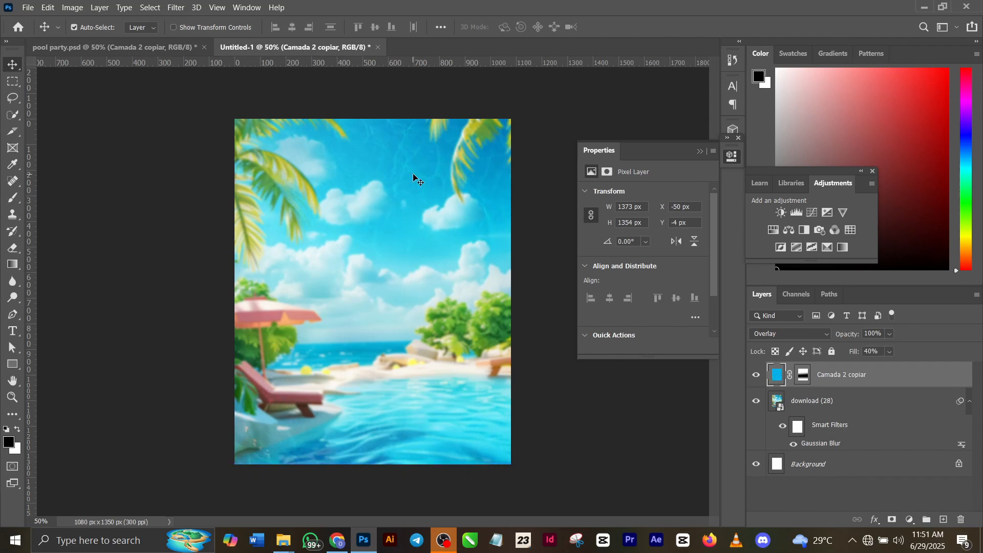
# Copy Group 1 with the SATURDAY VIBES title text from pool party.psd into Untitled-1
pyautogui.click(177, 51)
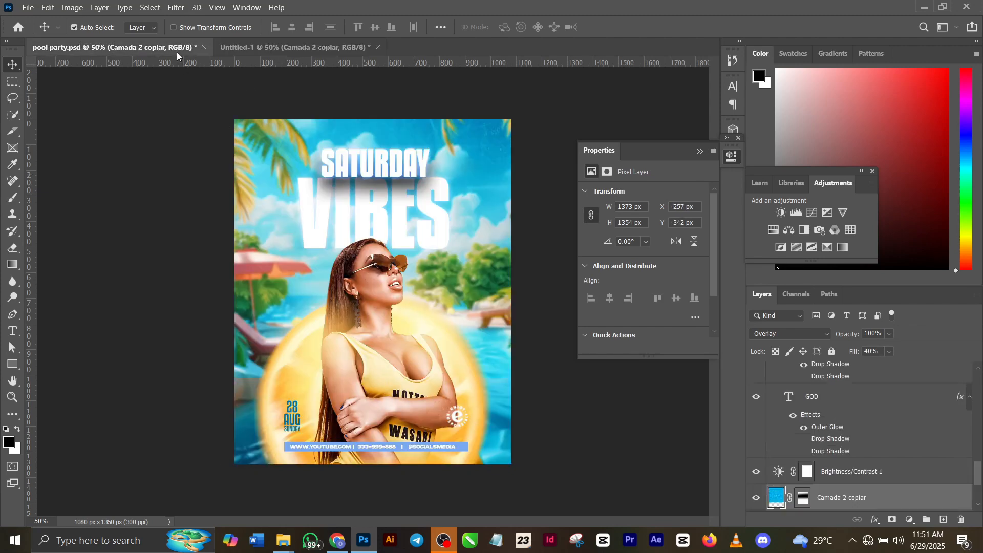
pyautogui.scroll(-2, 813, 456)
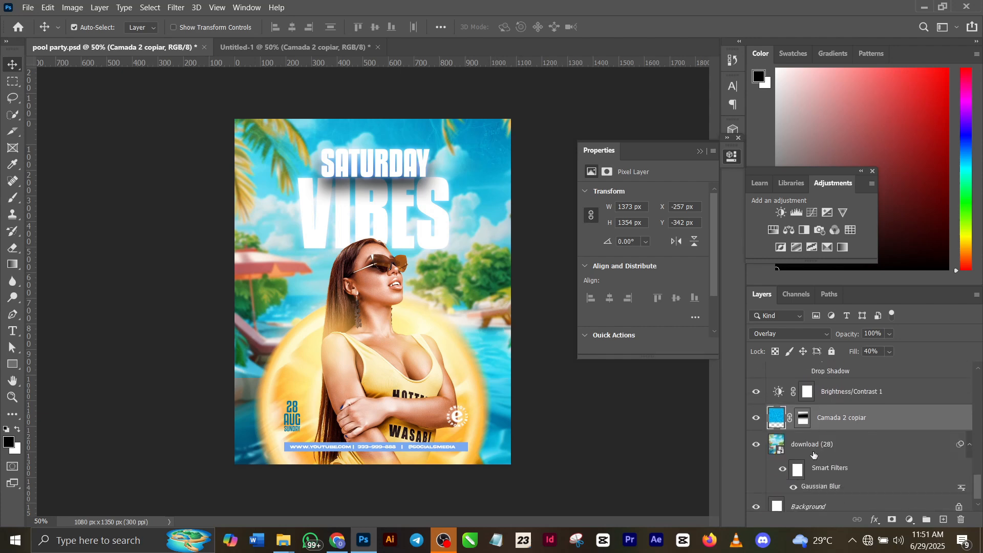
pyautogui.scroll(5, 814, 452)
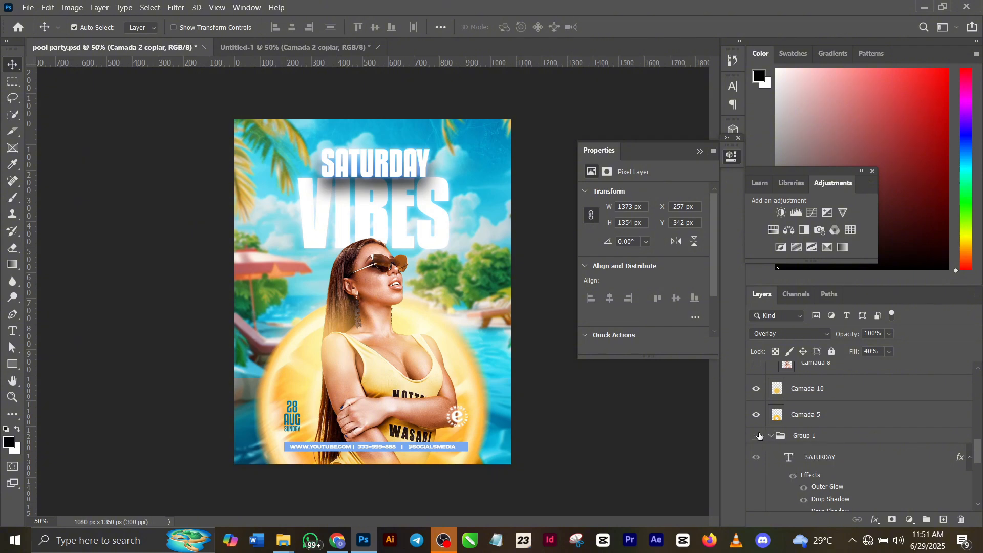
pyautogui.click(756, 436)
pyautogui.click(756, 435)
pyautogui.click(816, 439)
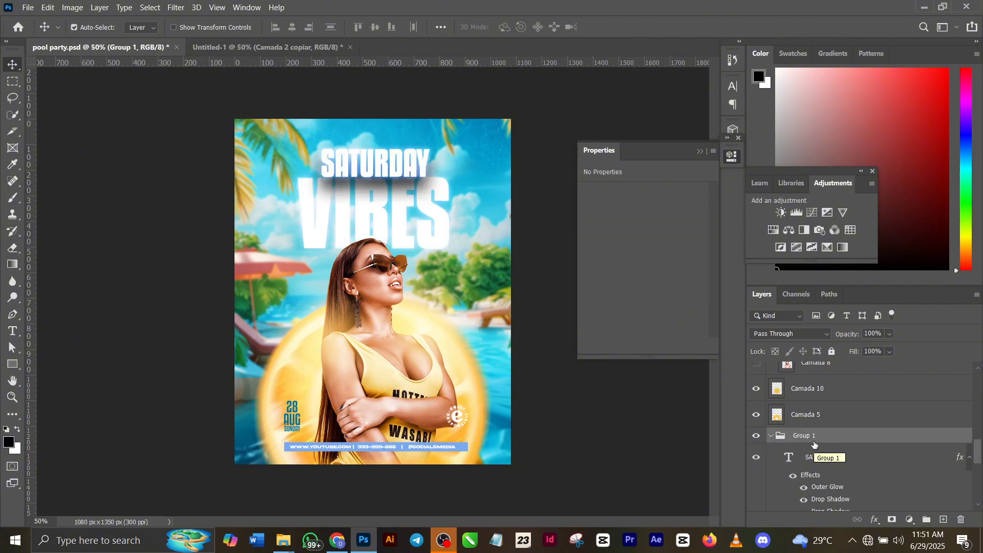
pyautogui.click(264, 47)
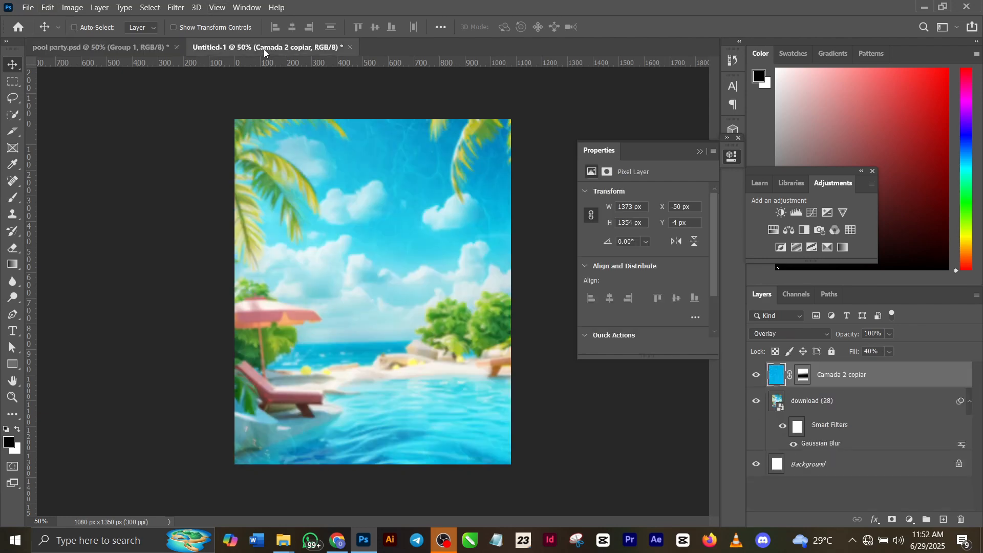
pyautogui.hotkey('ctrl', 'v')
# Move the title group up into the sky, centred horizontally at about X 540 px, Y 344 px
pyautogui.hotkey('ctrl', 't')
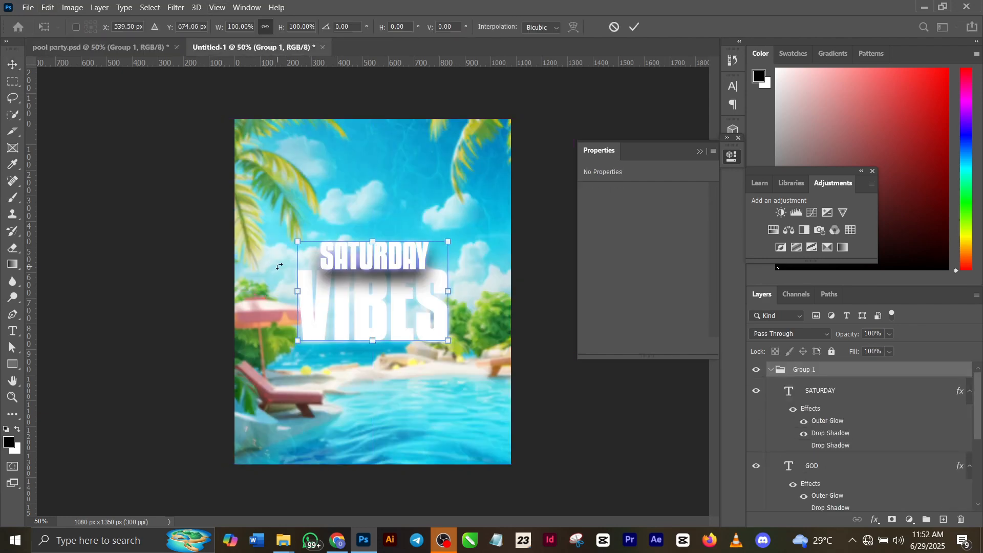
pyautogui.moveTo(407, 278); pyautogui.dragTo(407, 193)
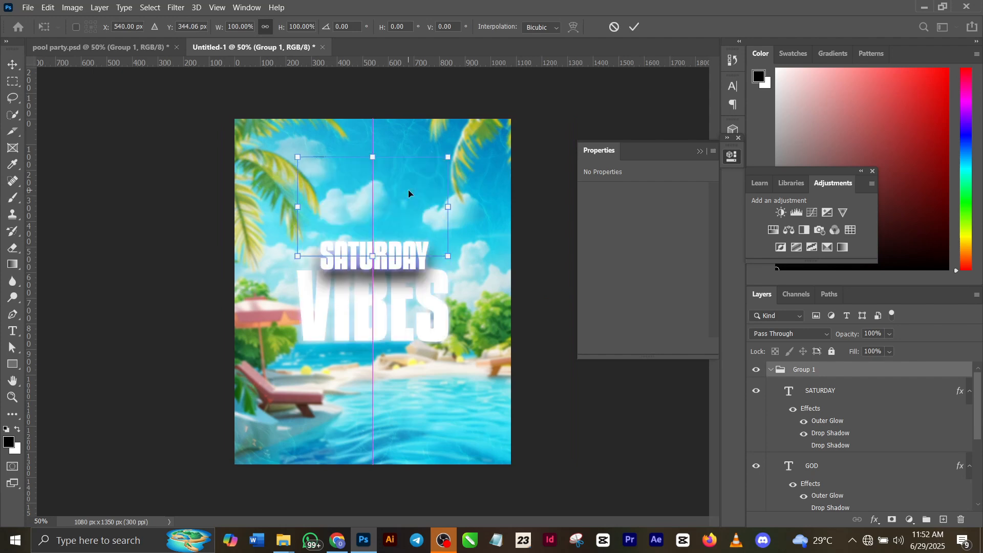
pyautogui.press('Return')
# Examine the SATURDAY text's font settings, its Outer Glow colour and Drop Shadow settings, and the effects on the GOD text layer
pyautogui.doubleClick(792, 385)
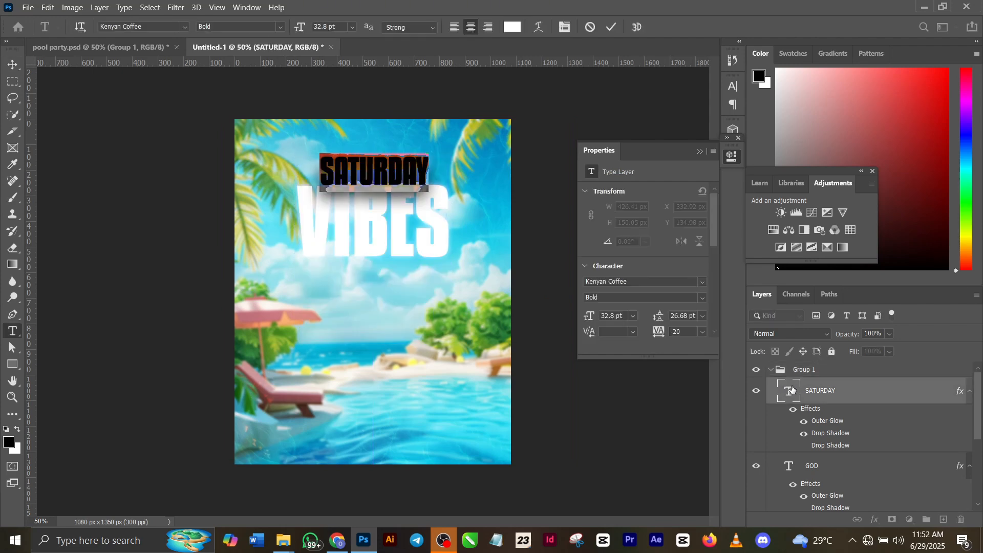
pyautogui.click(610, 27)
pyautogui.press('v')
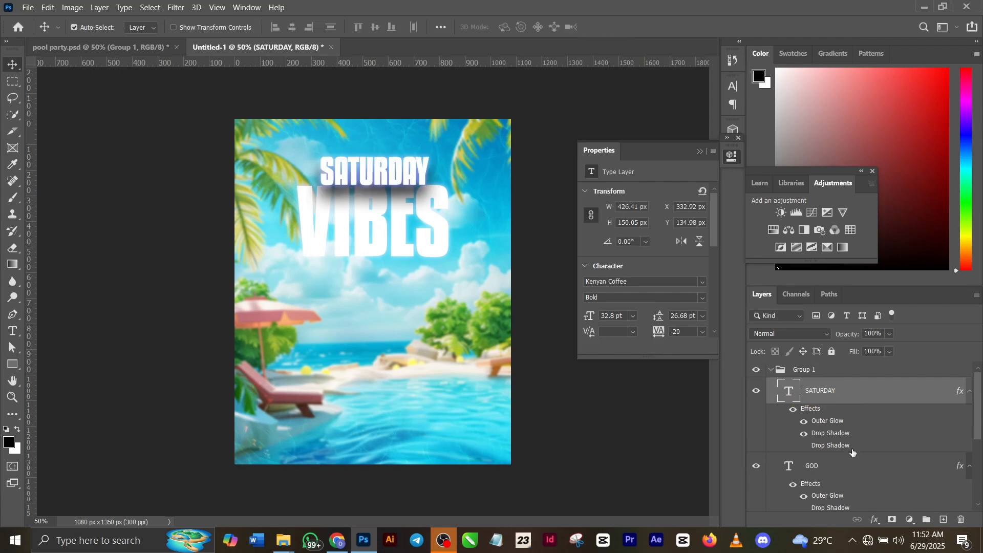
pyautogui.doubleClick(827, 421)
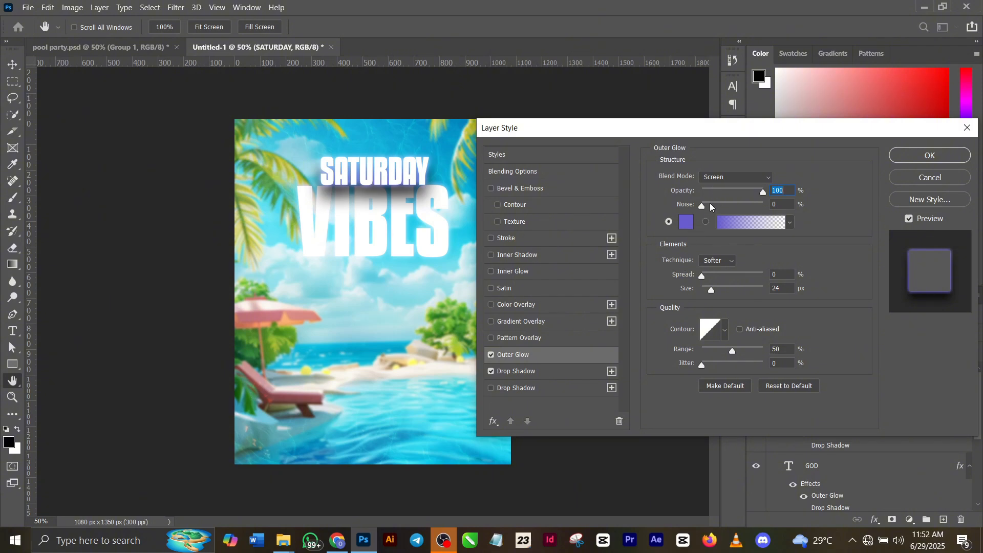
pyautogui.click(687, 222)
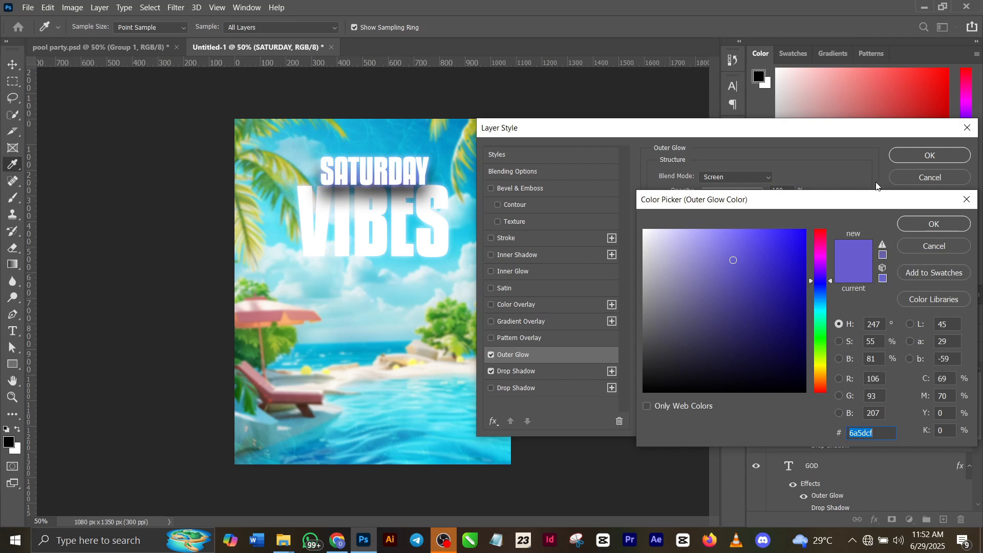
pyautogui.click(929, 224)
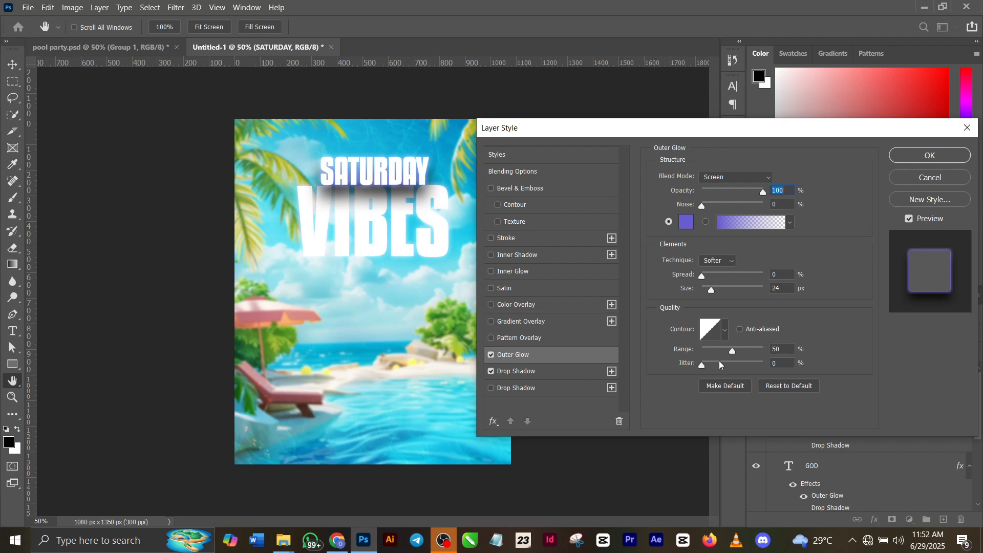
pyautogui.click(563, 378)
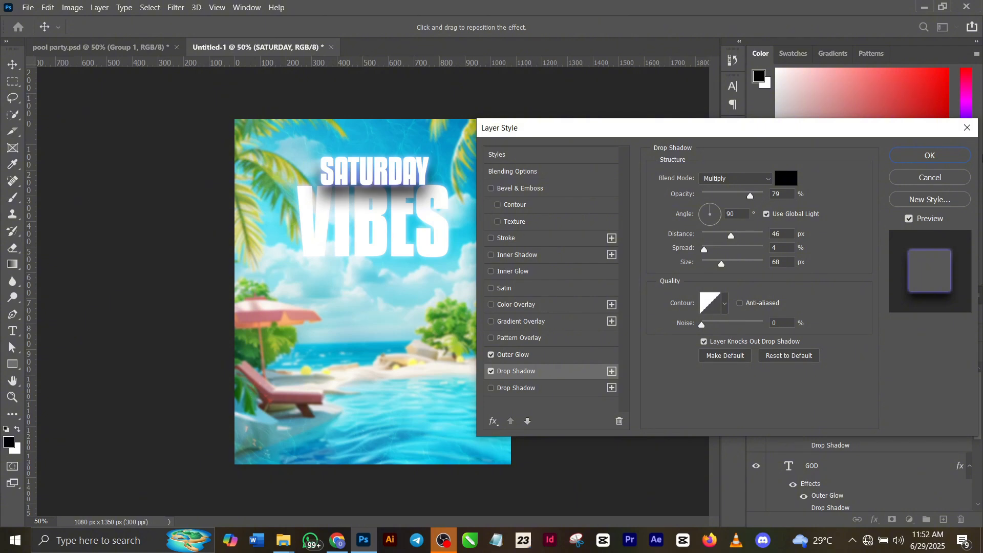
pyautogui.click(930, 156)
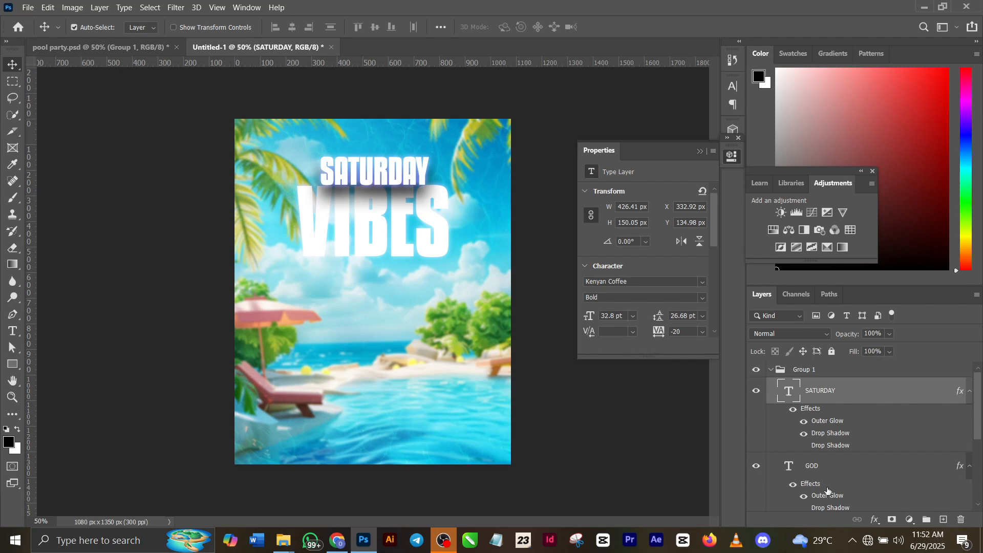
pyautogui.scroll(-1, 828, 489)
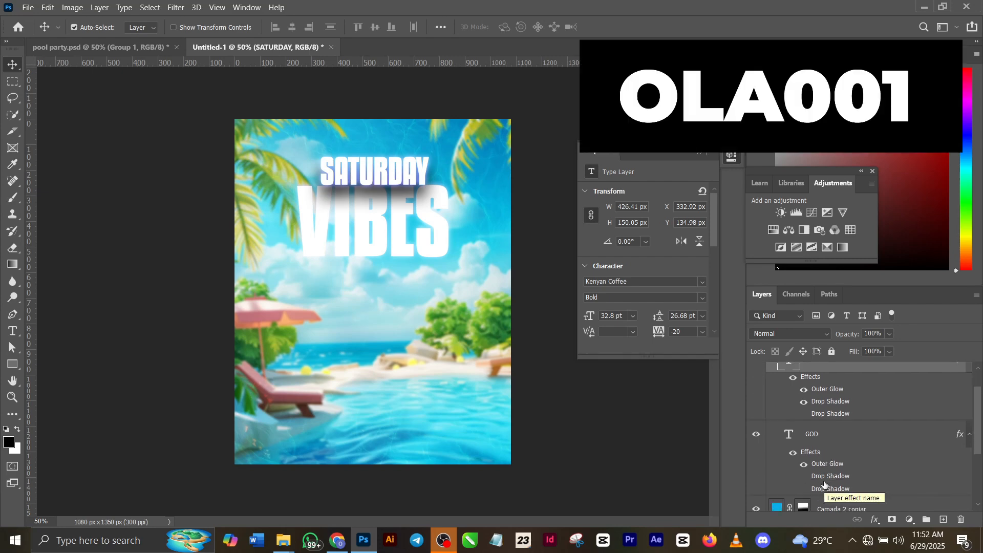
pyautogui.scroll(-2, 824, 484)
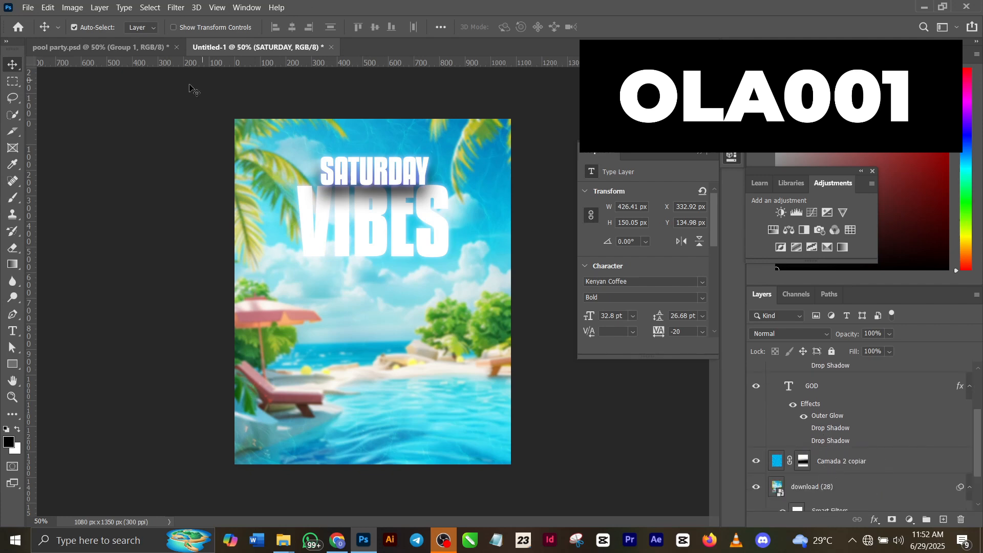
# Copy the Camada 5 and Camada 10 layers from pool party.psd into Untitled-1 above Group 1
pyautogui.click(108, 48)
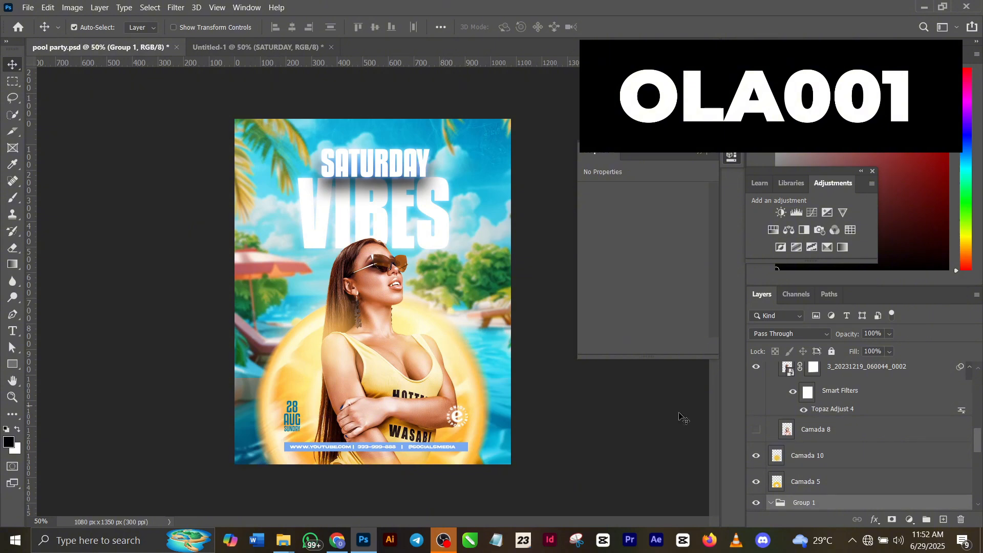
pyautogui.click(815, 482)
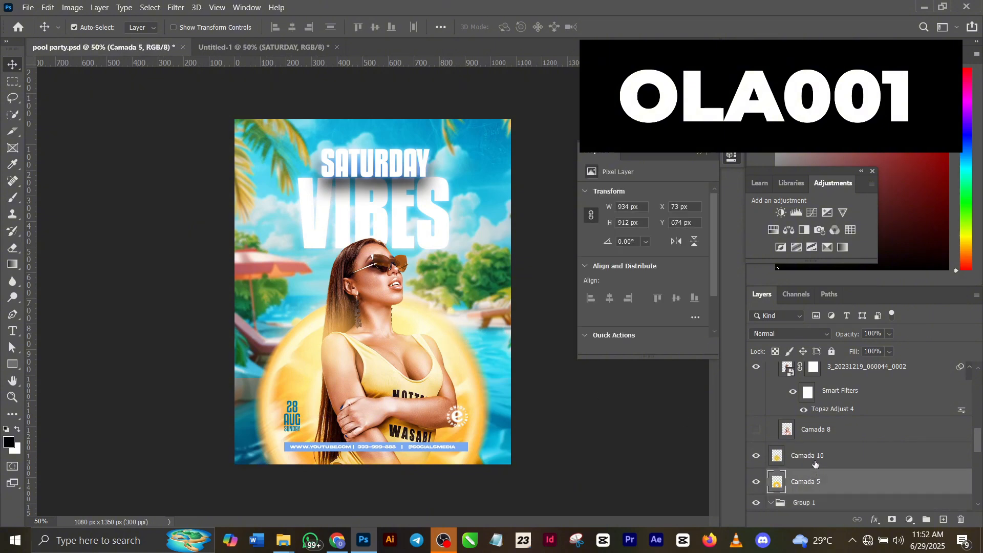
pyautogui.keyDown('shift'); pyautogui.click(814, 460); pyautogui.keyUp('shift')
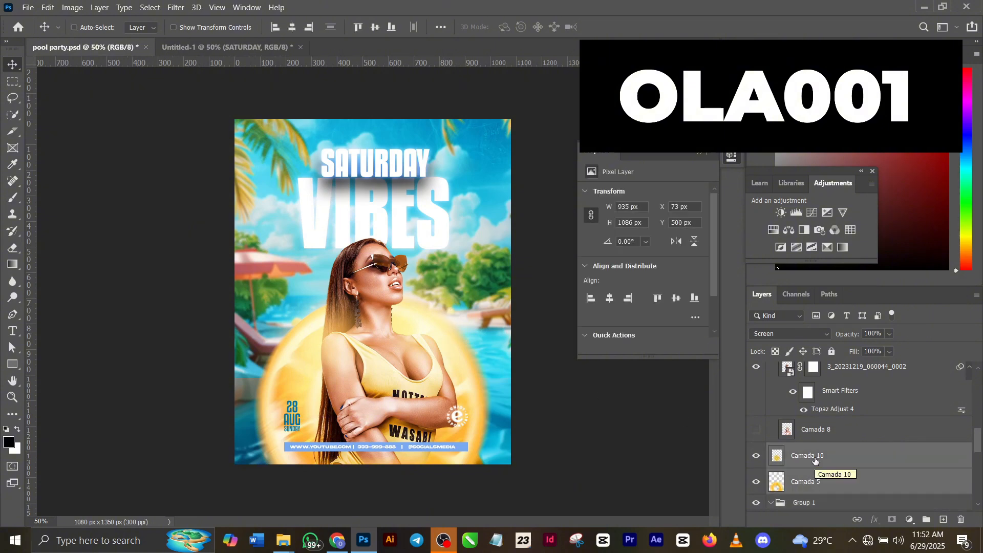
pyautogui.click(223, 48)
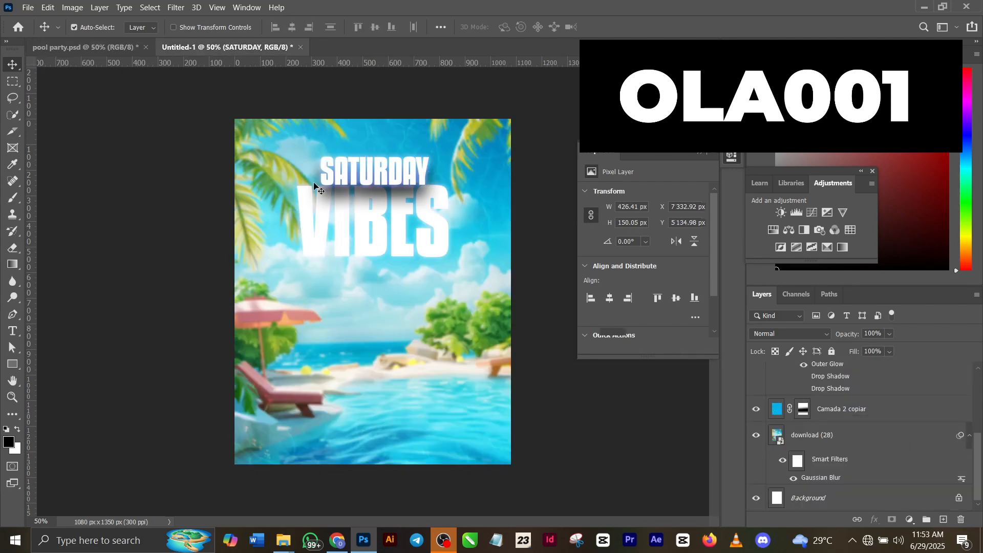
pyautogui.press('ctrl')
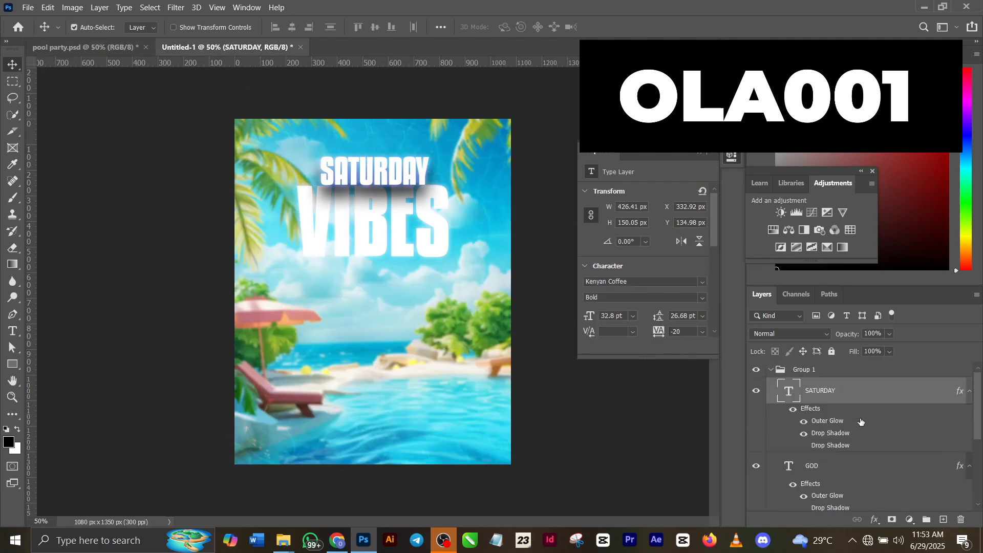
pyautogui.click(846, 374)
pyautogui.hotkey('ctrl', 'v')
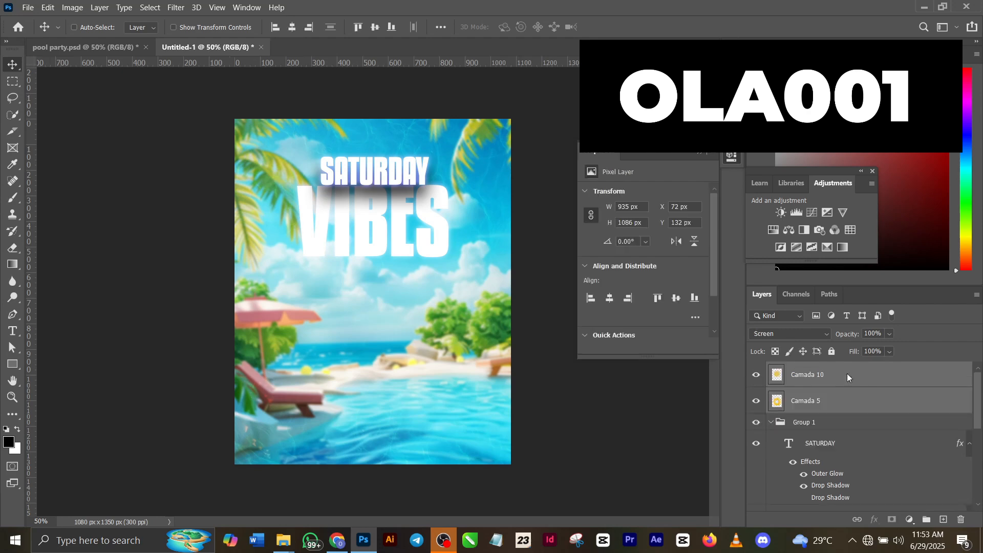
# Move both orange float layers down below the title, to about X 50 px, Y 480 px
pyautogui.hotkey('ctrl', 't')
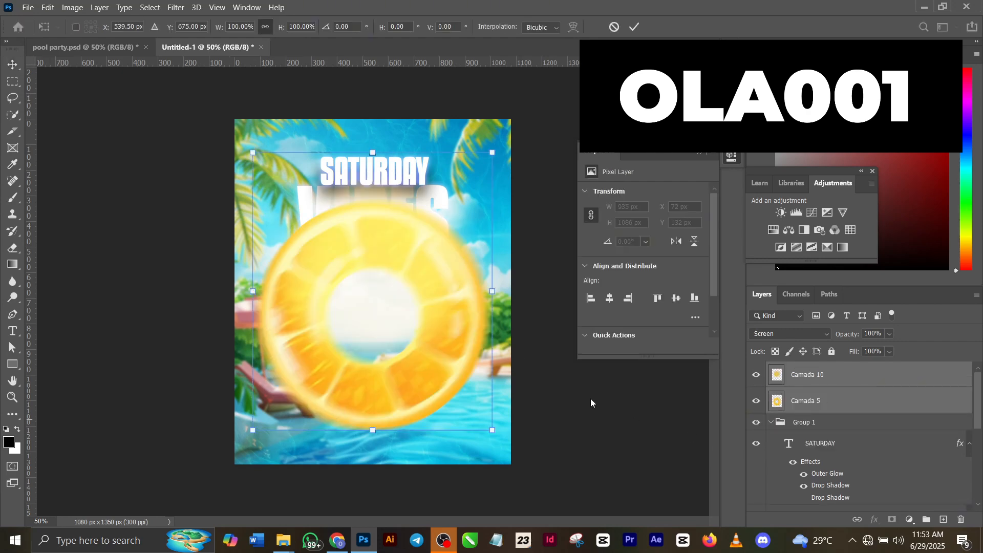
pyautogui.moveTo(425, 312); pyautogui.dragTo(417, 401)
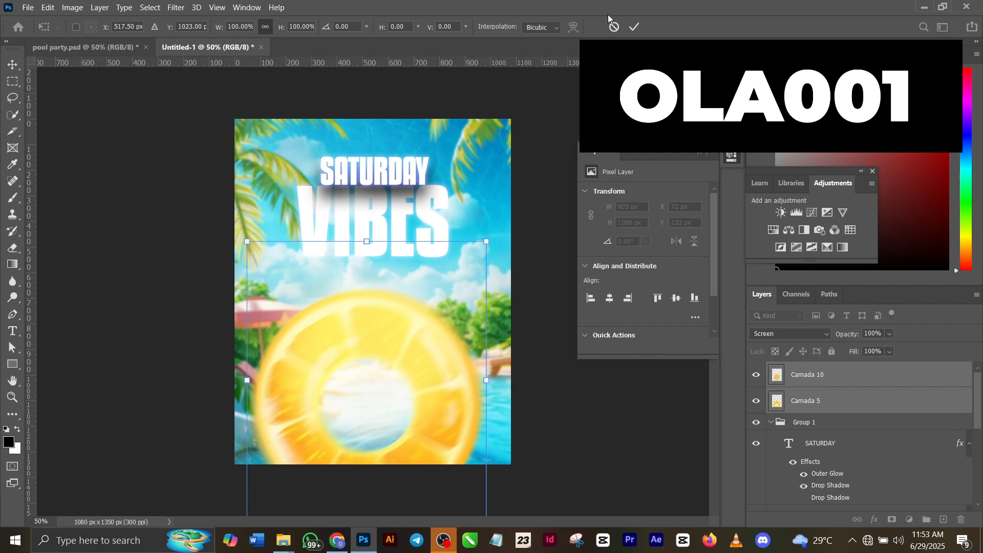
pyautogui.click(635, 27)
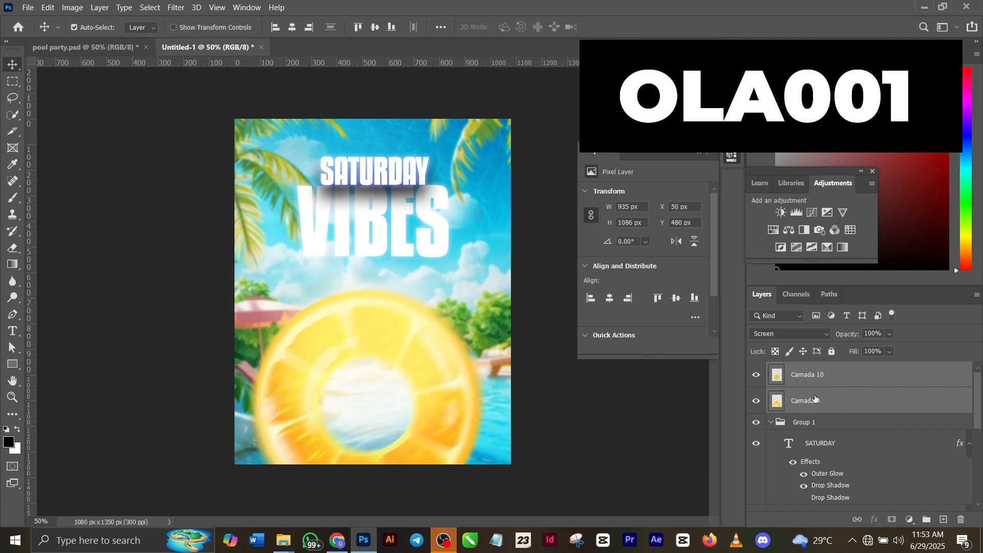
# Compare the orange float with and without Camada 10, leave that layer hidden, and shift both float layers to about X 73 px, Y 480 px
pyautogui.click(756, 376)
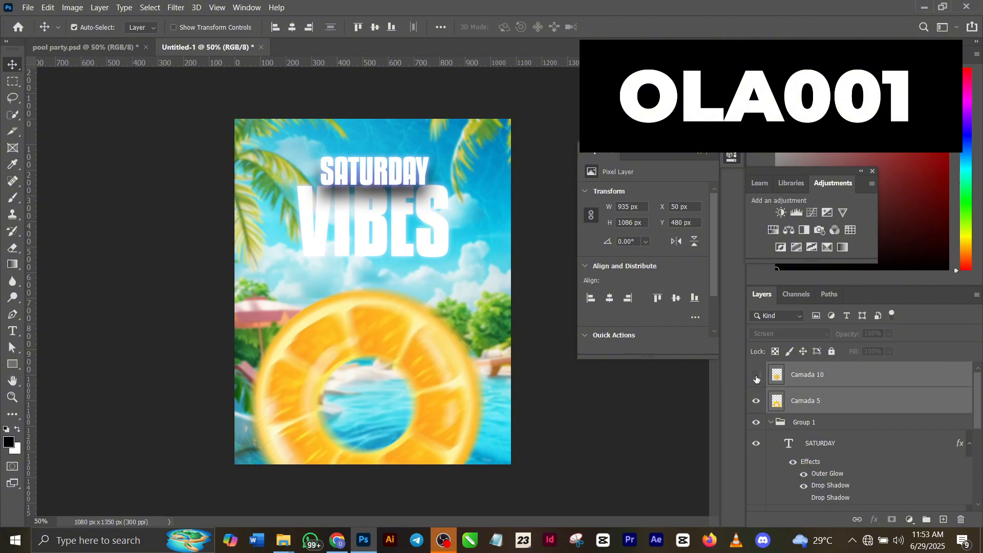
pyautogui.click(756, 376)
pyautogui.click(756, 377)
pyautogui.click(756, 377)
pyautogui.click(756, 379)
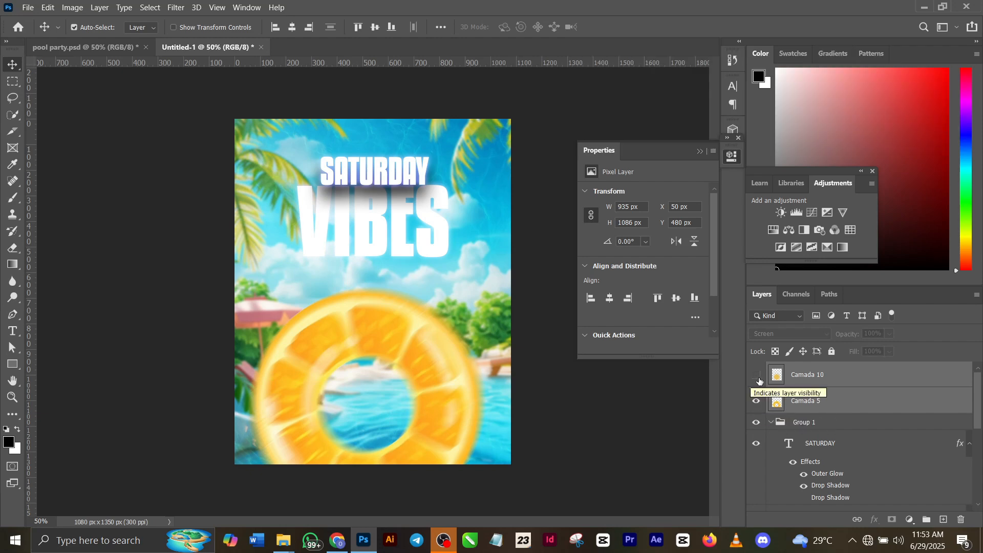
pyautogui.moveTo(401, 354); pyautogui.dragTo(408, 352)
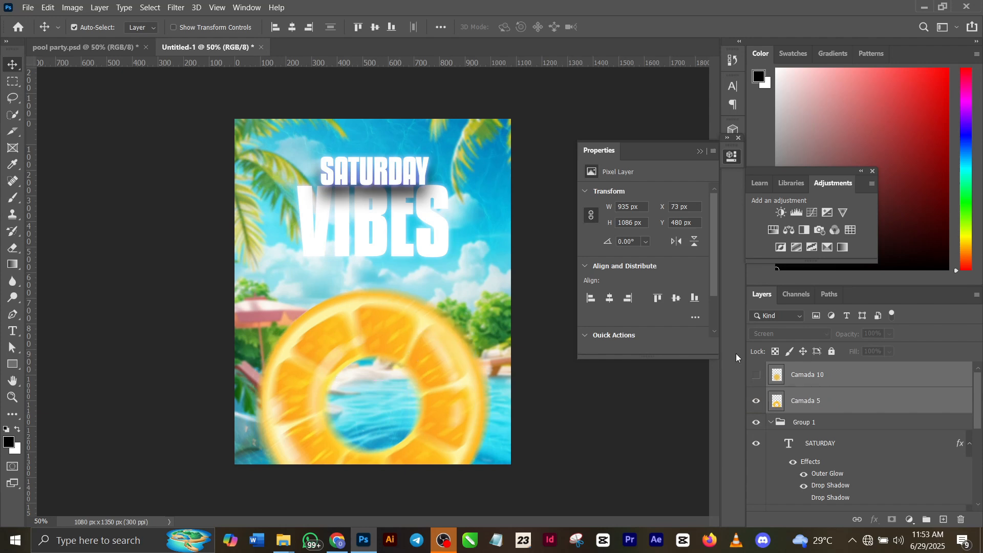
# Preview a Motion Blur on the Camada 5 float with angle -23° and distance 43 pixels, and cancel it
pyautogui.click(837, 407)
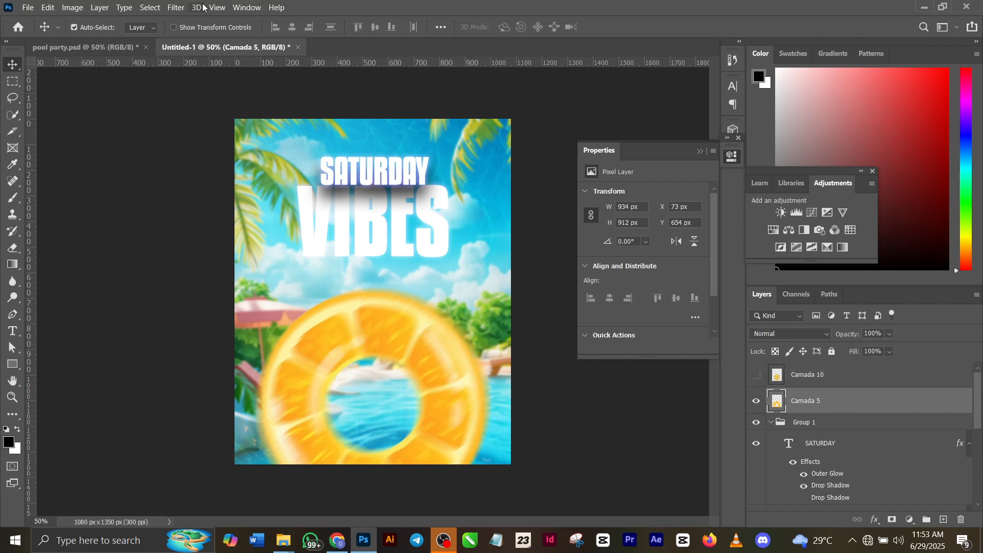
pyautogui.click(176, 7)
pyautogui.moveTo(268, 147)
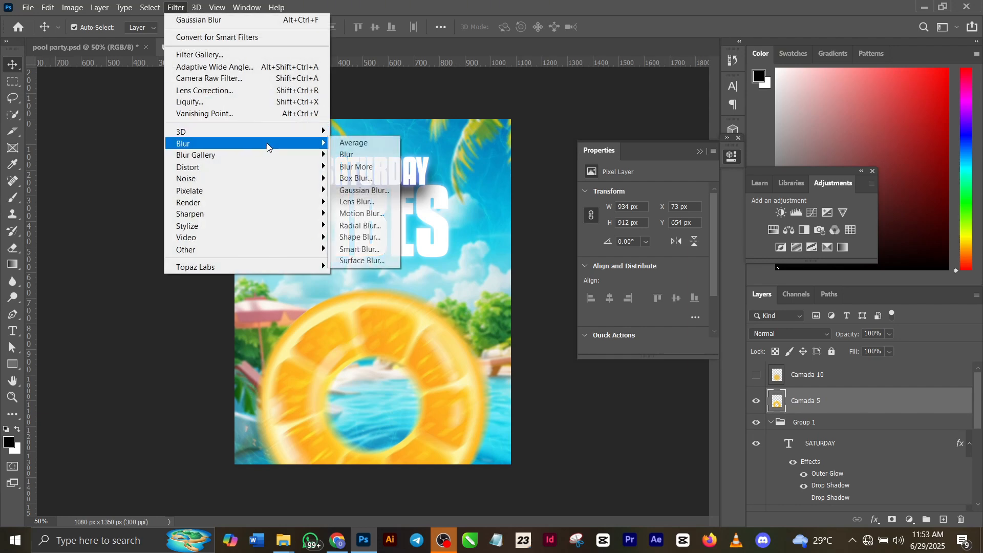
pyautogui.click(361, 213)
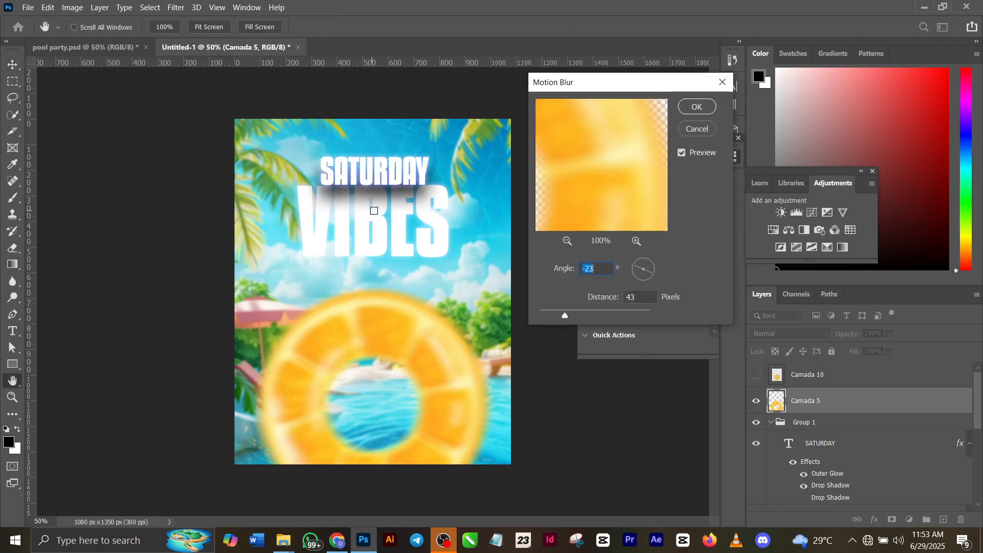
pyautogui.click(704, 132)
# Move Camada 5 down to about Y 710 px, and show Camada 10 and lower it to about X 73 px, Y 537 px
pyautogui.press('v')
pyautogui.moveTo(413, 331); pyautogui.dragTo(412, 348)
pyautogui.click(755, 376)
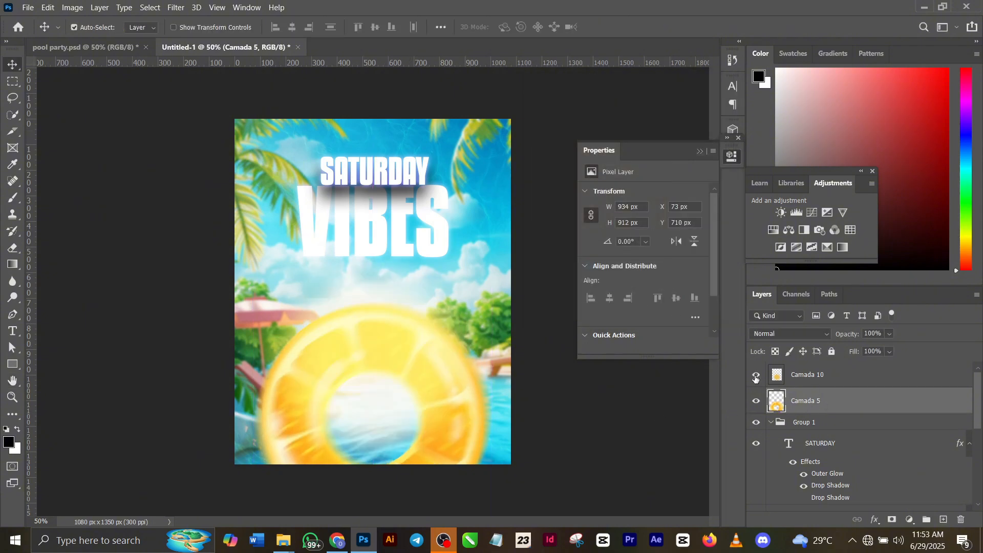
pyautogui.moveTo(378, 370); pyautogui.dragTo(377, 390)
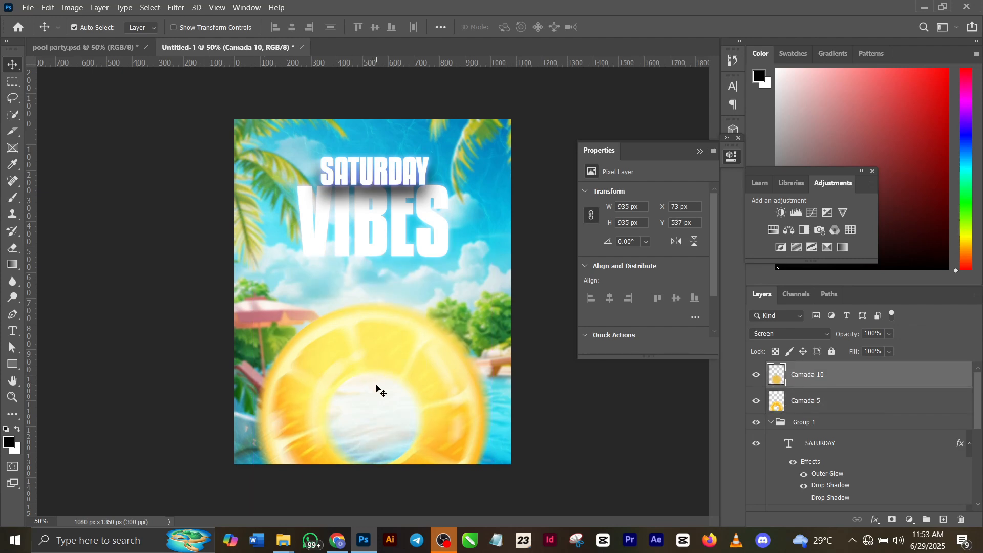
# Set the blend mode of the Camada 10 layer to Linear Dodge (Add)
pyautogui.click(766, 334)
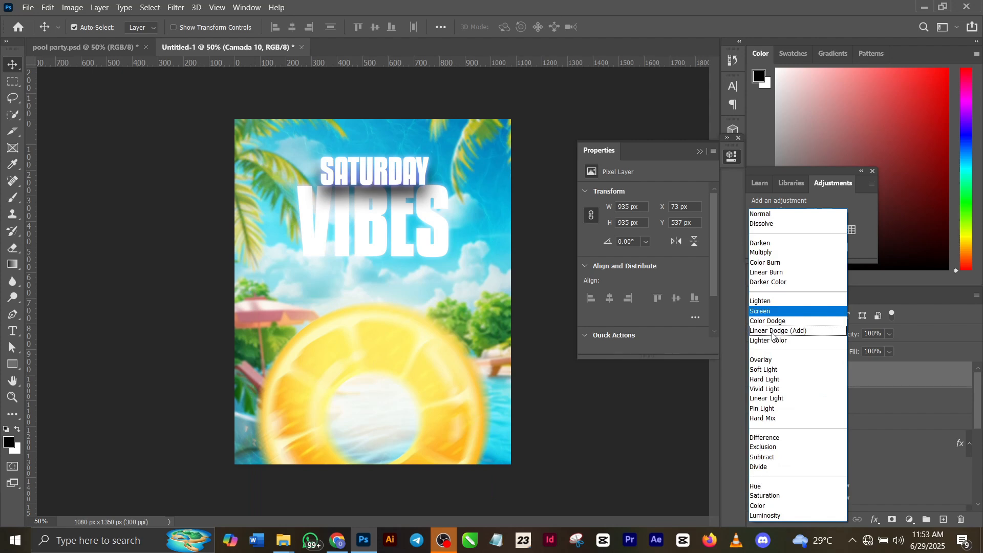
pyautogui.click(774, 331)
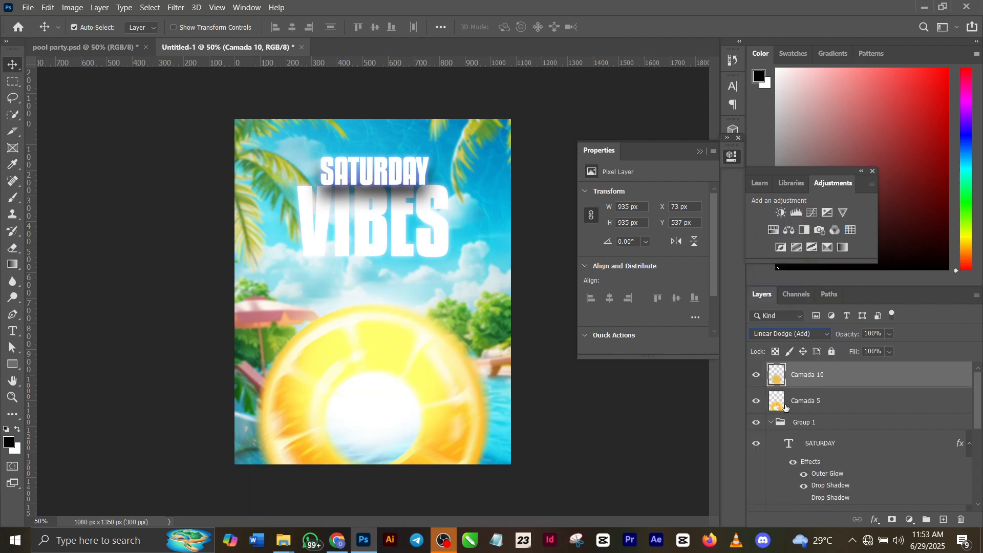
# Copy the woman photo smart object 3_20231219_060044_0002 from pool party.psd into Untitled-1 directly above Camada 5
pyautogui.click(813, 405)
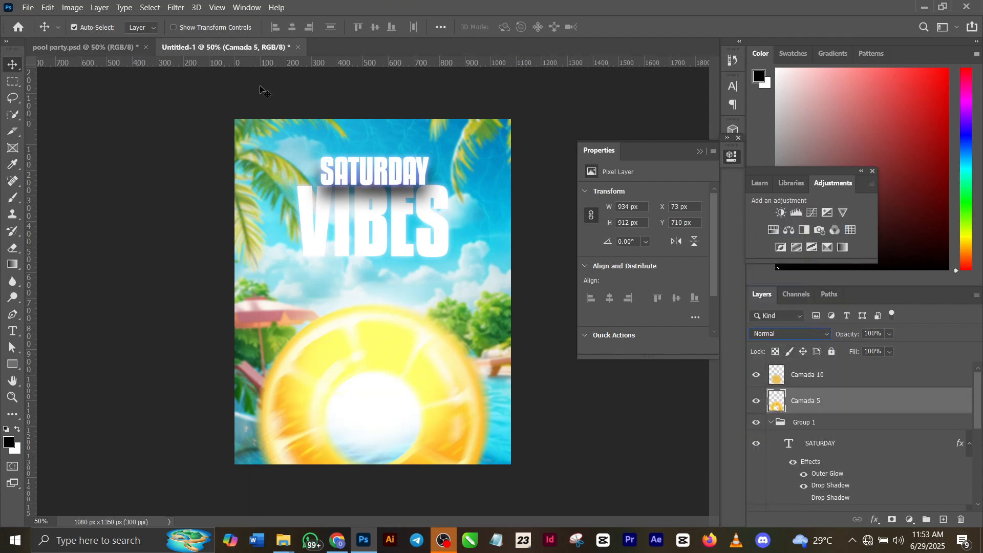
pyautogui.click(85, 47)
pyautogui.click(389, 297)
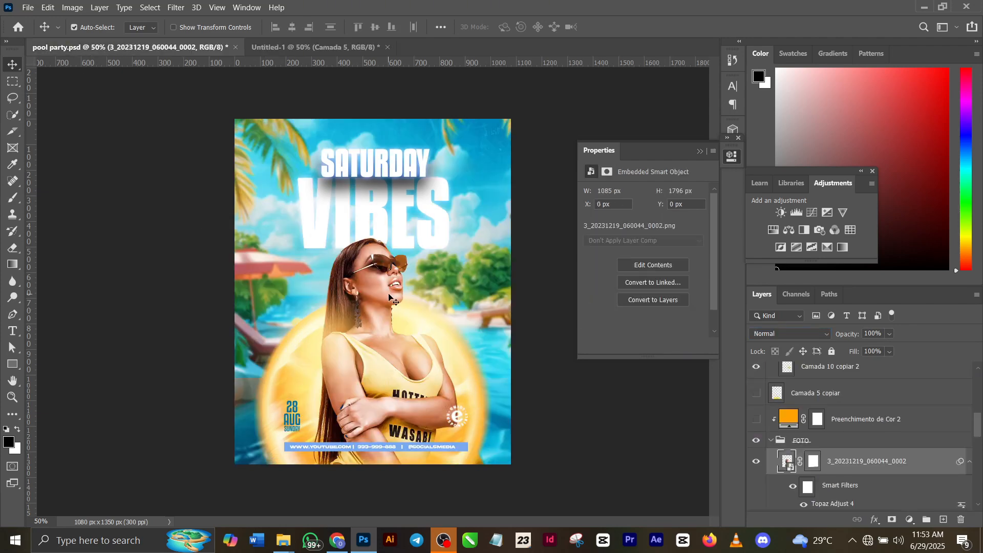
pyautogui.hotkey('ctrl', 'c')
pyautogui.click(331, 51)
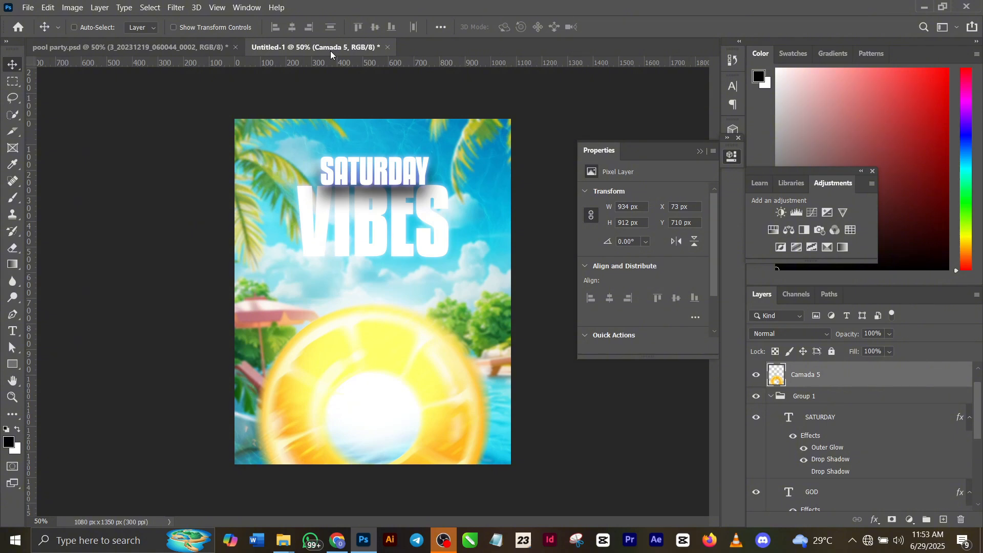
pyautogui.hotkey('ctrl', 'v')
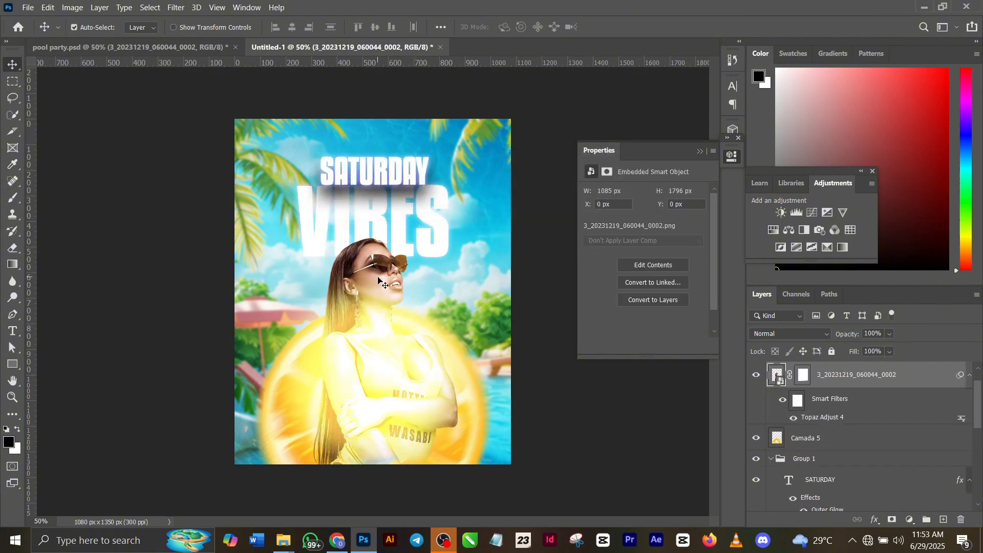
# Stack Camada 10 directly below the woman photo layer and move the photo down about 96 px beneath the title
pyautogui.moveTo(376, 278); pyautogui.dragTo(371, 305)
pyautogui.moveTo(783, 374); pyautogui.dragTo(829, 450)
pyautogui.moveTo(336, 331); pyautogui.dragTo(336, 356)
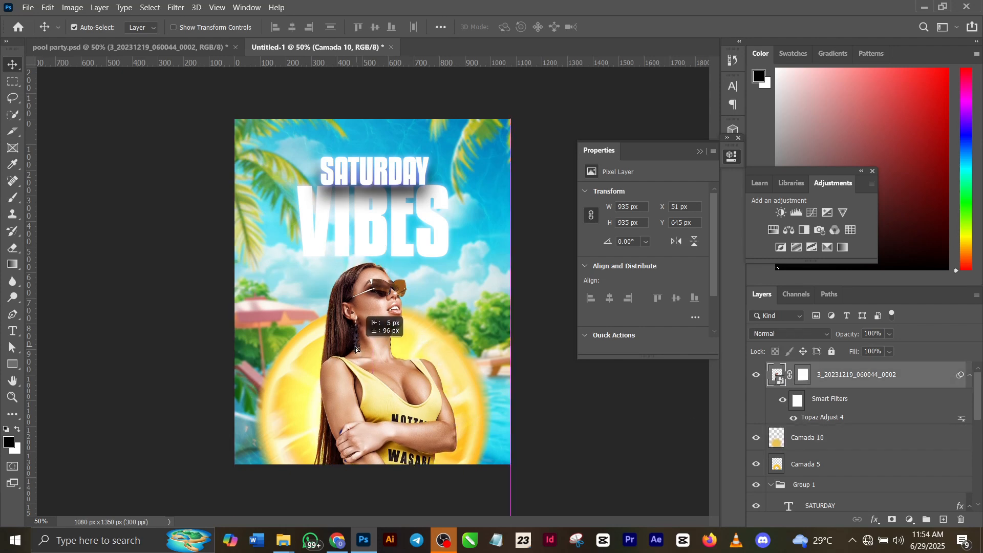
# Reposition the Camada 10 glow behind the woman to about X 109 px, Y 487 px using Free Transform
pyautogui.click(808, 439)
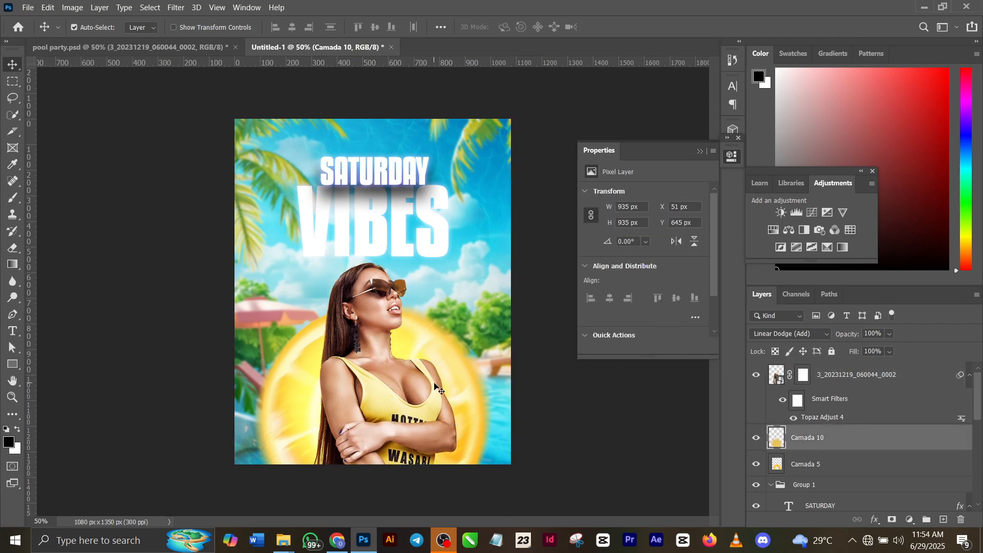
pyautogui.hotkey('ctrl', 't')
pyautogui.moveTo(290, 387); pyautogui.dragTo(304, 347)
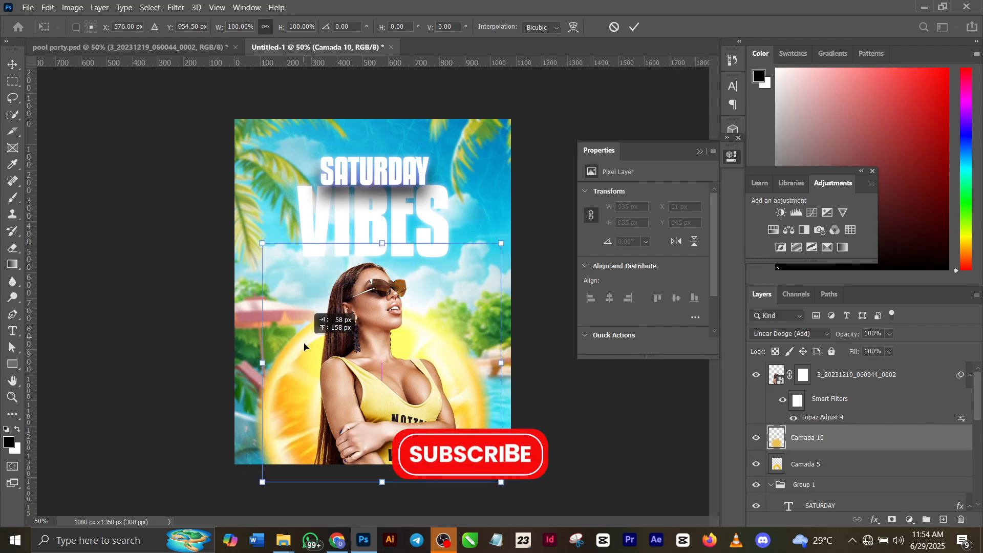
pyautogui.click(637, 27)
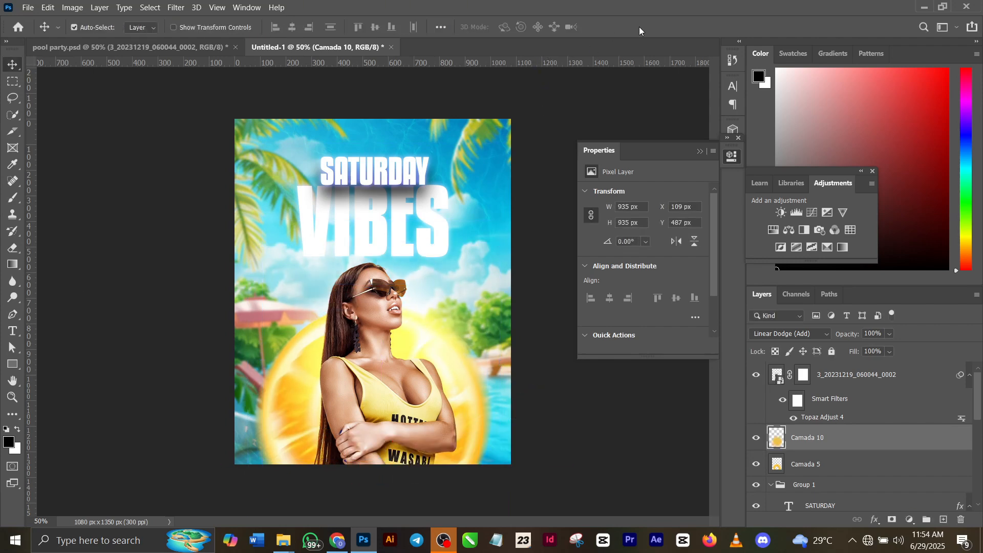
# In pool party.psd, inspect the 28 aug sunday text layer and compare the flyer with and without the Pesquisa de cores 2 adjustment
pyautogui.click(193, 53)
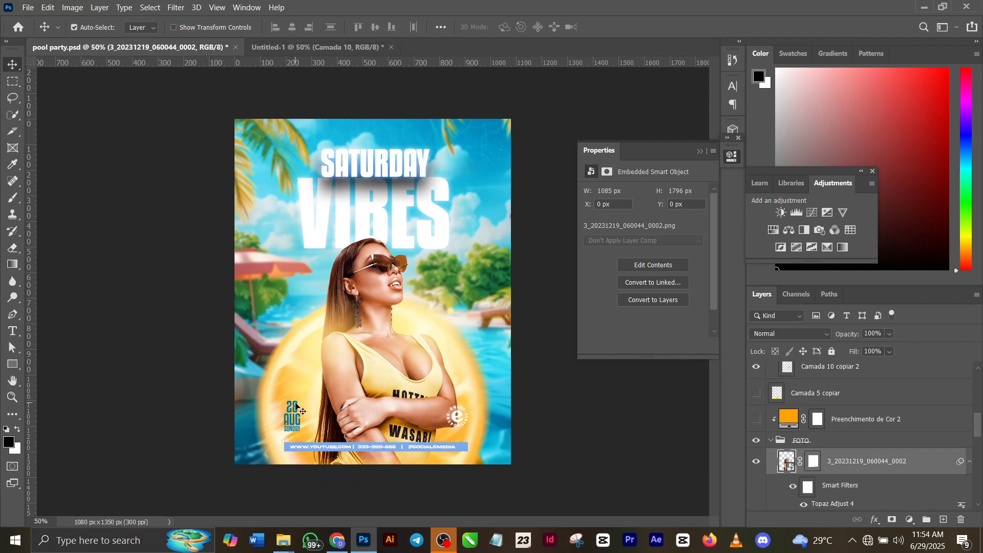
pyautogui.click(306, 407)
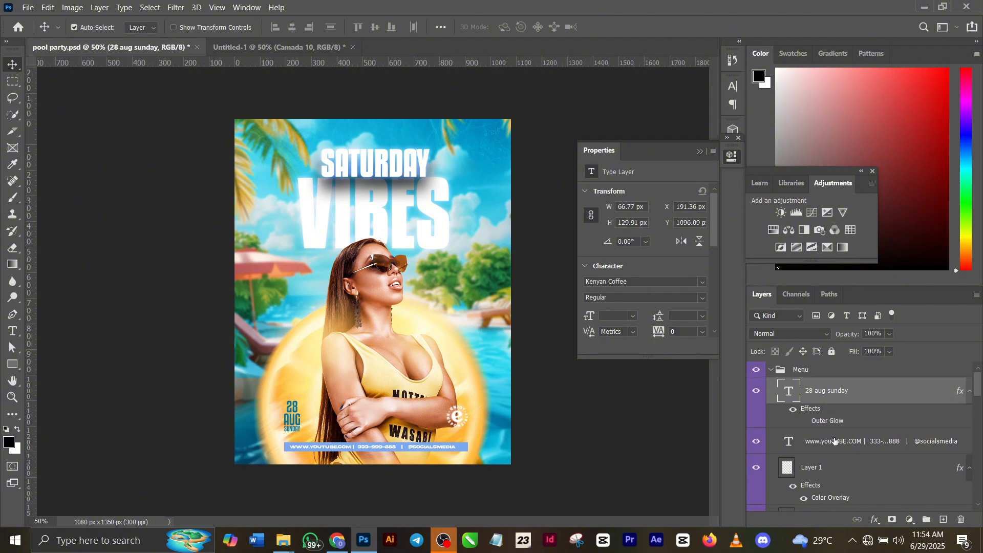
pyautogui.scroll(-3, 832, 412)
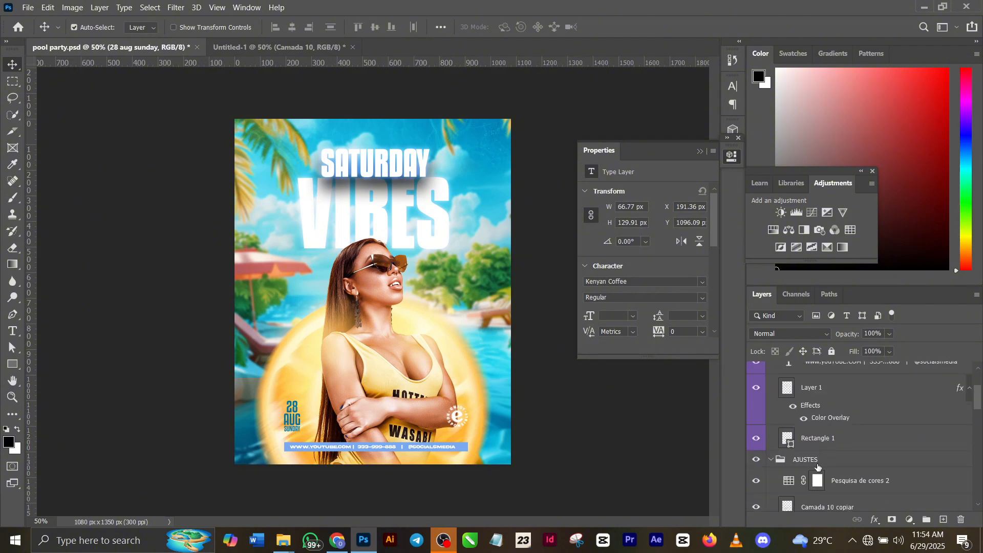
pyautogui.click(757, 481)
pyautogui.click(757, 481)
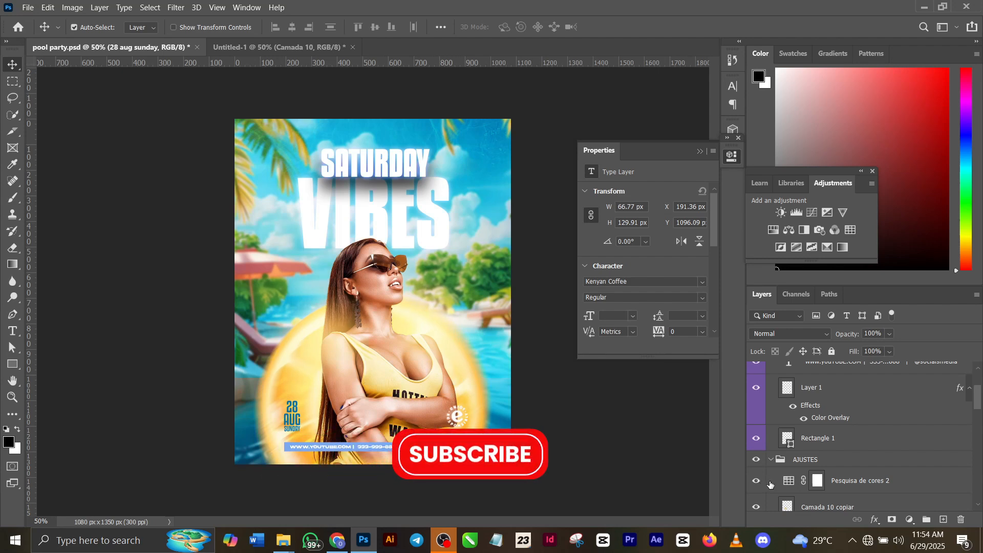
# Set the Pesquisa de cores 2 Color Lookup to the 3Strip.look 3DLUT and its fill to 72%
pyautogui.click(792, 481)
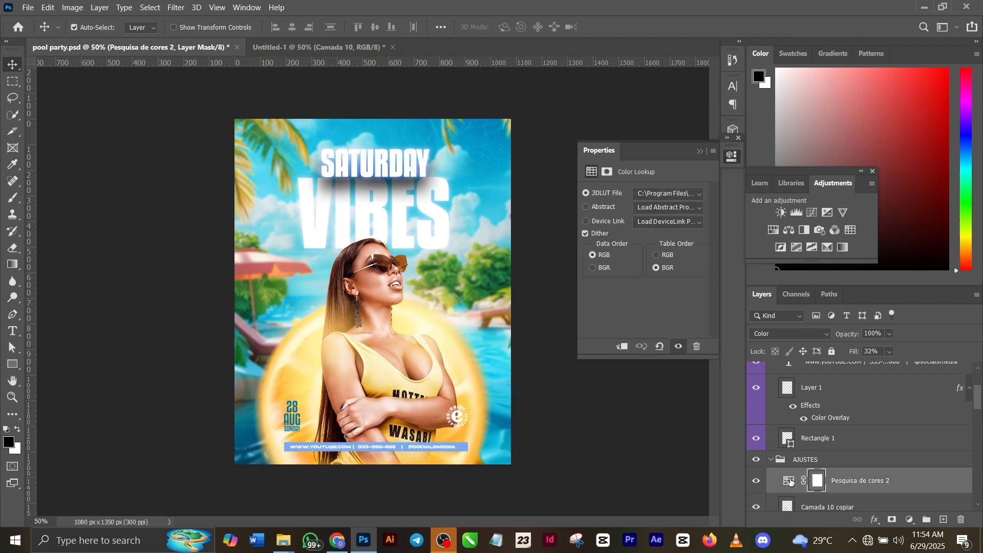
pyautogui.click(675, 195)
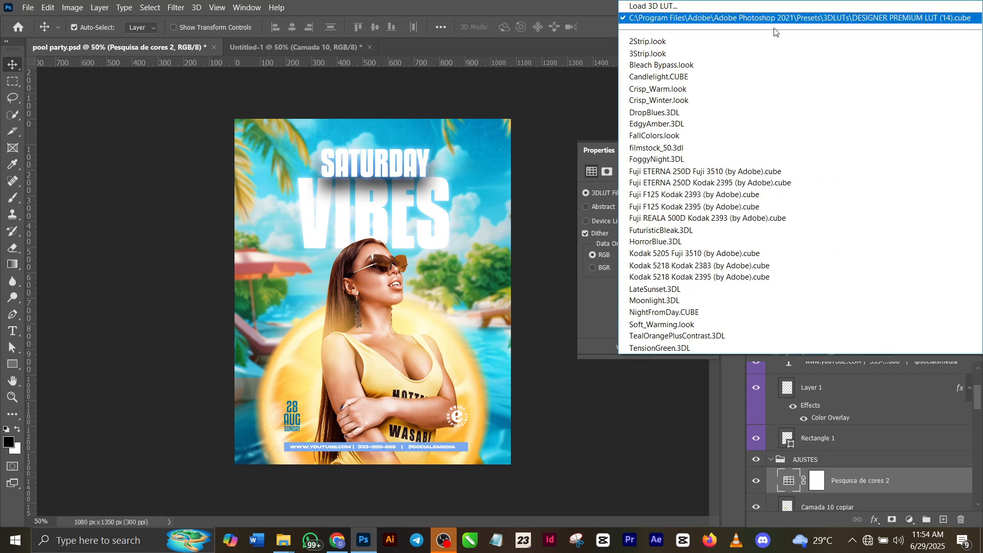
pyautogui.click(717, 53)
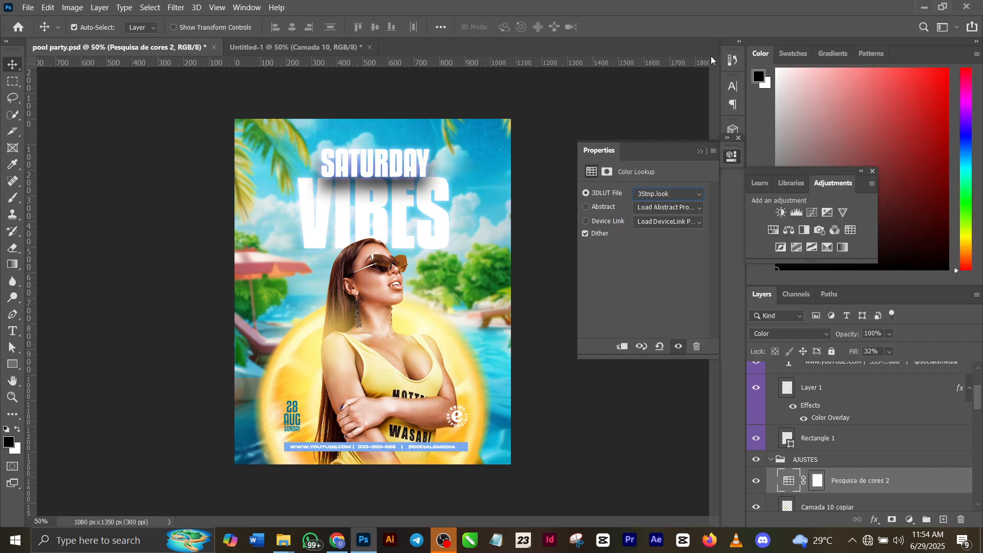
pyautogui.moveTo(856, 354); pyautogui.dragTo(881, 356)
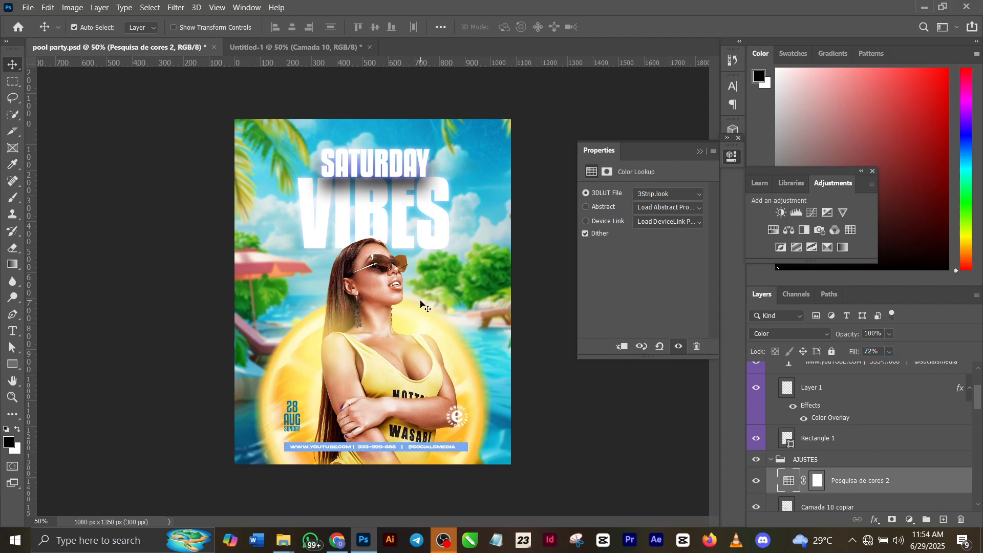